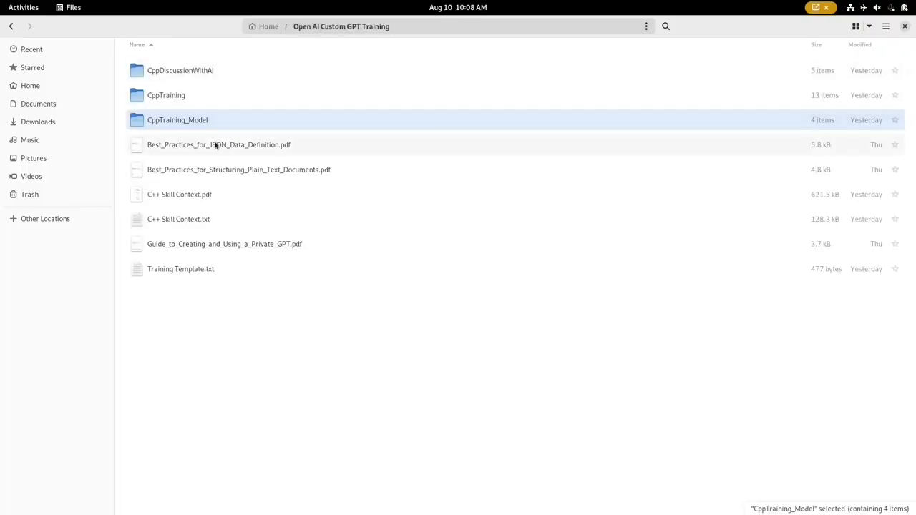
- Open gcc12_4_cpp_Manual.pdf from CppTraining's CppToolChain folder in Document Viewer
{"action": "double_click", "coordinate": [177, 96]}
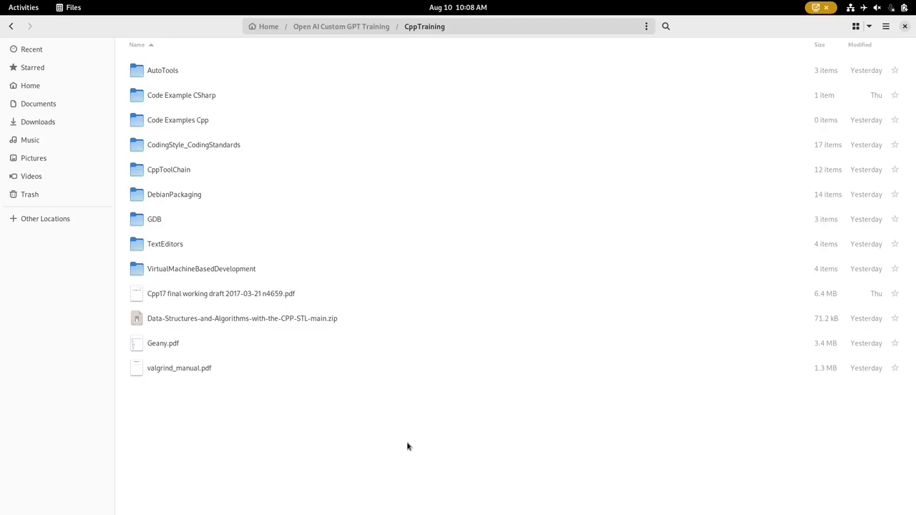
{"action": "double_click", "coordinate": [181, 171]}
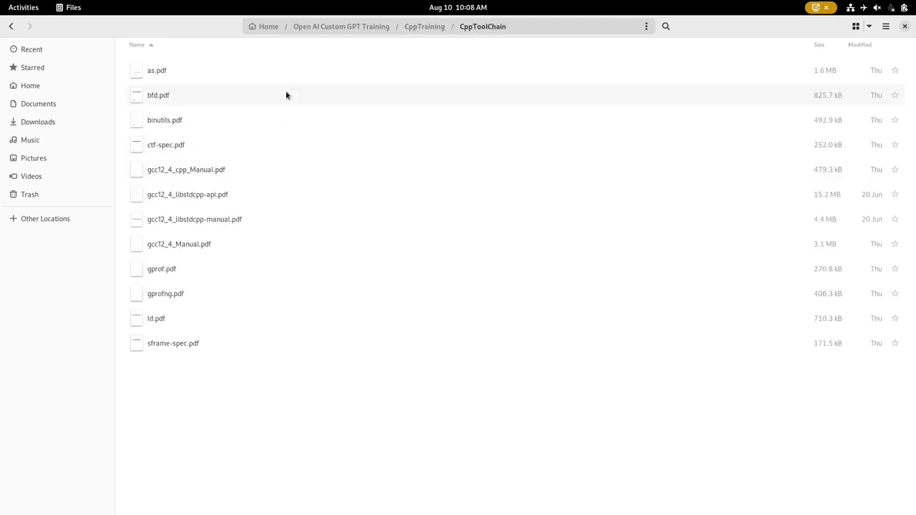
{"action": "double_click", "coordinate": [197, 170]}
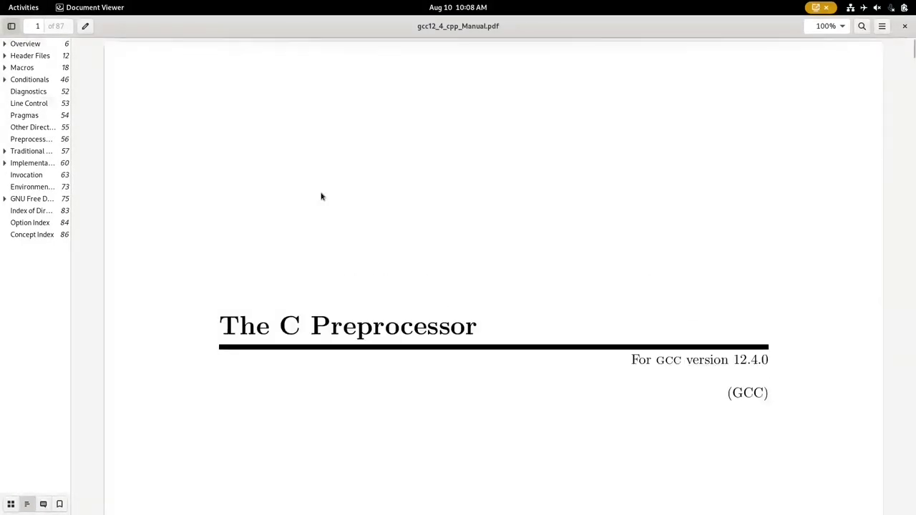
- Close the preprocessor manual and open gcc12_4_libstdcpp-manual.pdf instead
{"action": "left_click", "coordinate": [906, 25]}
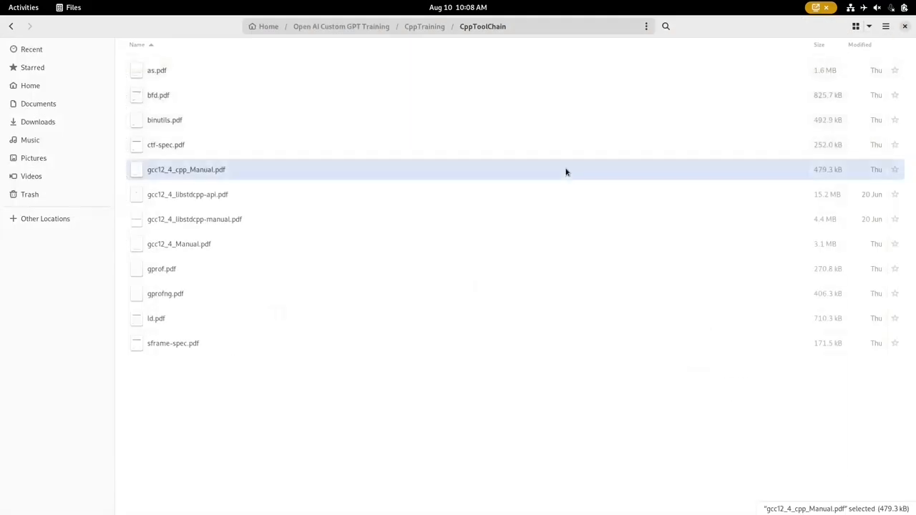
{"action": "double_click", "coordinate": [229, 220]}
{"action": "scroll", "coordinate": [561, 280], "scroll_direction": "down", "scroll_amount": 3}
{"action": "scroll", "coordinate": [560, 280], "scroll_direction": "down", "scroll_amount": 5}
{"action": "scroll", "coordinate": [561, 280], "scroll_direction": "down", "scroll_amount": 5}
{"action": "scroll", "coordinate": [560, 281], "scroll_direction": "down", "scroll_amount": 4}
{"action": "scroll", "coordinate": [561, 280], "scroll_direction": "down", "scroll_amount": 2}
{"action": "scroll", "coordinate": [560, 281], "scroll_direction": "down", "scroll_amount": 4}
{"action": "scroll", "coordinate": [560, 280], "scroll_direction": "down", "scroll_amount": 4}
{"action": "scroll", "coordinate": [560, 280], "scroll_direction": "down", "scroll_amount": 6}
{"action": "scroll", "coordinate": [561, 281], "scroll_direction": "down", "scroll_amount": 5}
{"action": "scroll", "coordinate": [561, 281], "scroll_direction": "down", "scroll_amount": 6}
{"action": "scroll", "coordinate": [561, 281], "scroll_direction": "down", "scroll_amount": 4}
{"action": "scroll", "coordinate": [561, 281], "scroll_direction": "down", "scroll_amount": 4}
{"action": "scroll", "coordinate": [561, 280], "scroll_direction": "down", "scroll_amount": 5}
{"action": "scroll", "coordinate": [560, 281], "scroll_direction": "down", "scroll_amount": 5}
{"action": "scroll", "coordinate": [560, 281], "scroll_direction": "down", "scroll_amount": 5}
{"action": "scroll", "coordinate": [561, 281], "scroll_direction": "down", "scroll_amount": 6}
{"action": "scroll", "coordinate": [560, 280], "scroll_direction": "down", "scroll_amount": 5}
{"action": "scroll", "coordinate": [561, 280], "scroll_direction": "down", "scroll_amount": 6}
{"action": "scroll", "coordinate": [560, 280], "scroll_direction": "down", "scroll_amount": 3}
{"action": "scroll", "coordinate": [560, 280], "scroll_direction": "down", "scroll_amount": 5}
{"action": "scroll", "coordinate": [561, 281], "scroll_direction": "down", "scroll_amount": 3}
{"action": "scroll", "coordinate": [561, 281], "scroll_direction": "down", "scroll_amount": 1}
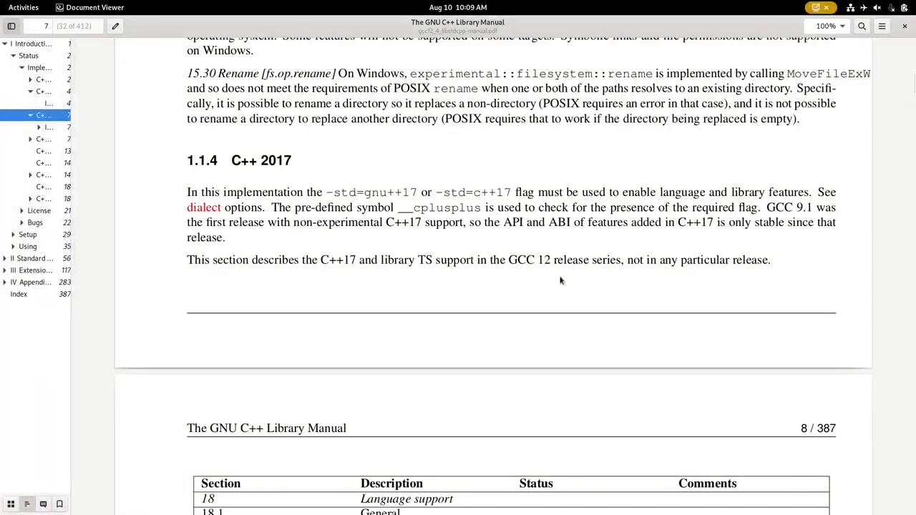
{"action": "scroll", "coordinate": [561, 281], "scroll_direction": "down", "scroll_amount": 6}
{"action": "scroll", "coordinate": [561, 280], "scroll_direction": "down", "scroll_amount": 6}
{"action": "scroll", "coordinate": [560, 280], "scroll_direction": "down", "scroll_amount": 5}
{"action": "scroll", "coordinate": [593, 263], "scroll_direction": "down", "scroll_amount": 4}
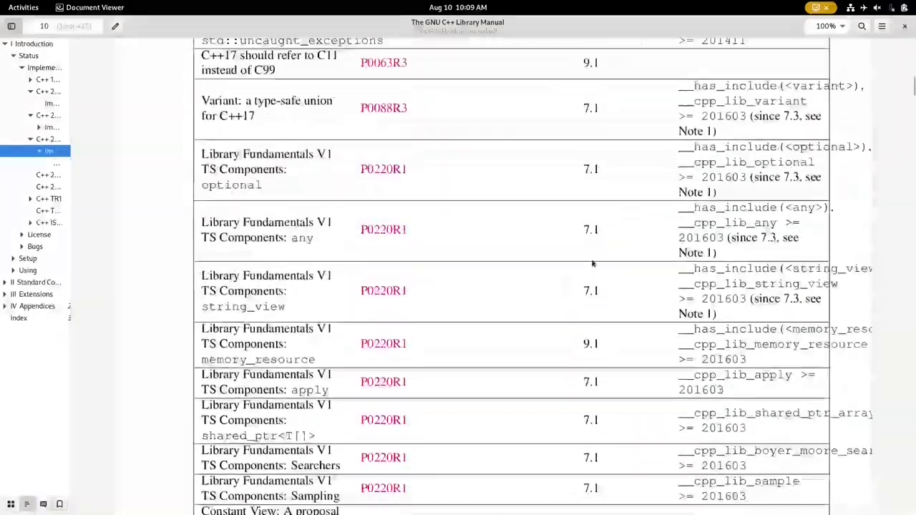
{"action": "scroll", "coordinate": [592, 264], "scroll_direction": "up", "scroll_amount": 8}
{"action": "scroll", "coordinate": [788, 214], "scroll_direction": "up", "scroll_amount": 8}
{"action": "scroll", "coordinate": [814, 157], "scroll_direction": "up", "scroll_amount": 8}
{"action": "scroll", "coordinate": [814, 157], "scroll_direction": "up", "scroll_amount": 8}
{"action": "scroll", "coordinate": [814, 157], "scroll_direction": "up", "scroll_amount": 8}
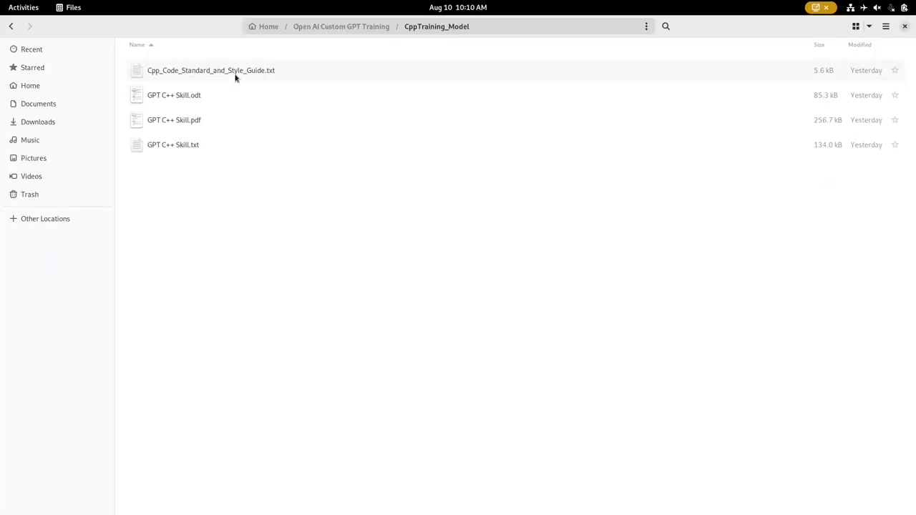
{"action": "double_click", "coordinate": [235, 72]}
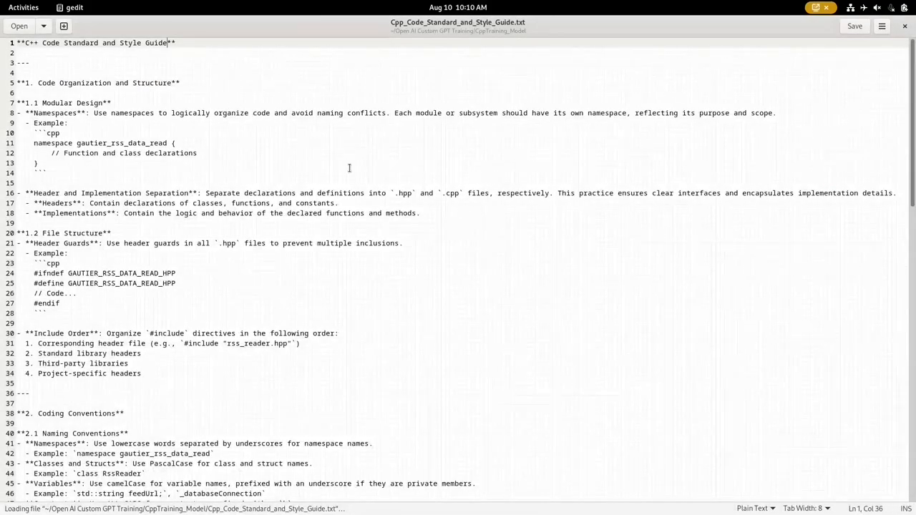
{"action": "scroll", "coordinate": [569, 281], "scroll_direction": "down", "scroll_amount": 10}
{"action": "scroll", "coordinate": [569, 281], "scroll_direction": "down", "scroll_amount": 8}
{"action": "scroll", "coordinate": [570, 281], "scroll_direction": "down", "scroll_amount": 3}
{"action": "scroll", "coordinate": [569, 281], "scroll_direction": "up", "scroll_amount": 8}
{"action": "scroll", "coordinate": [569, 281], "scroll_direction": "up", "scroll_amount": 10}
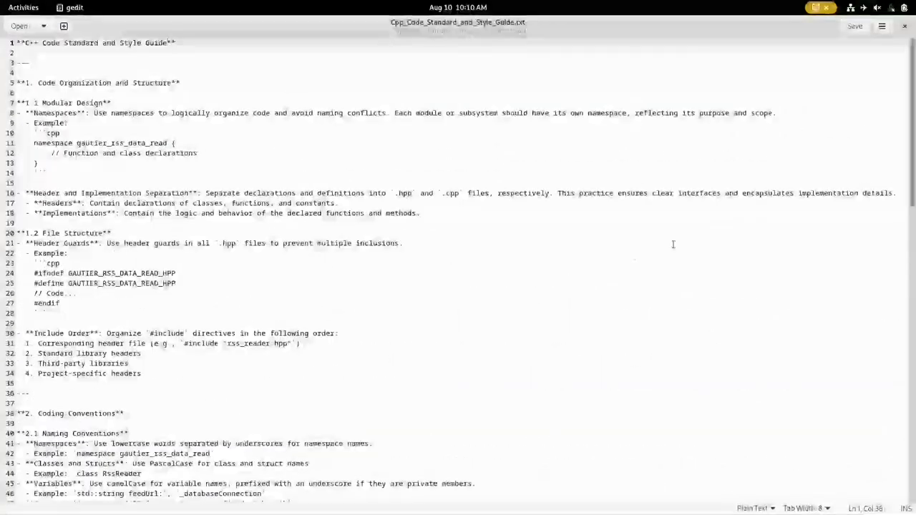
{"action": "left_click", "coordinate": [903, 28]}
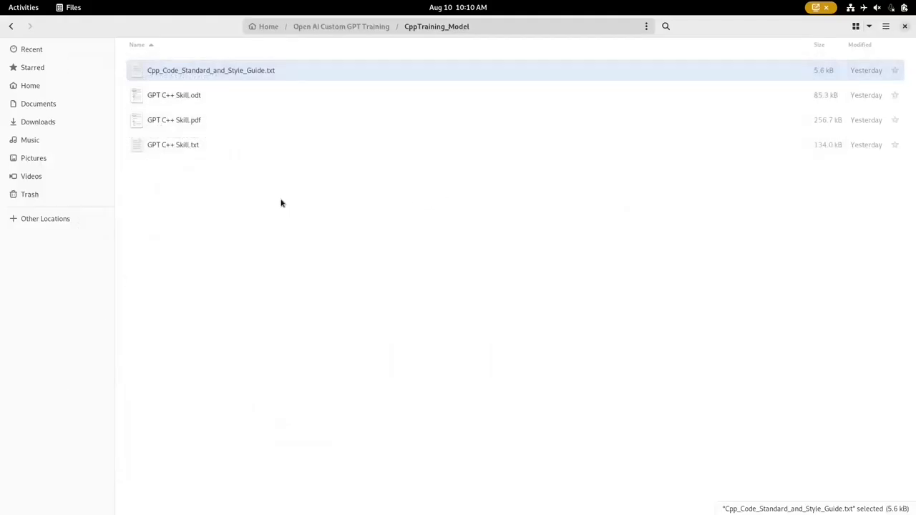
{"action": "double_click", "coordinate": [164, 122]}
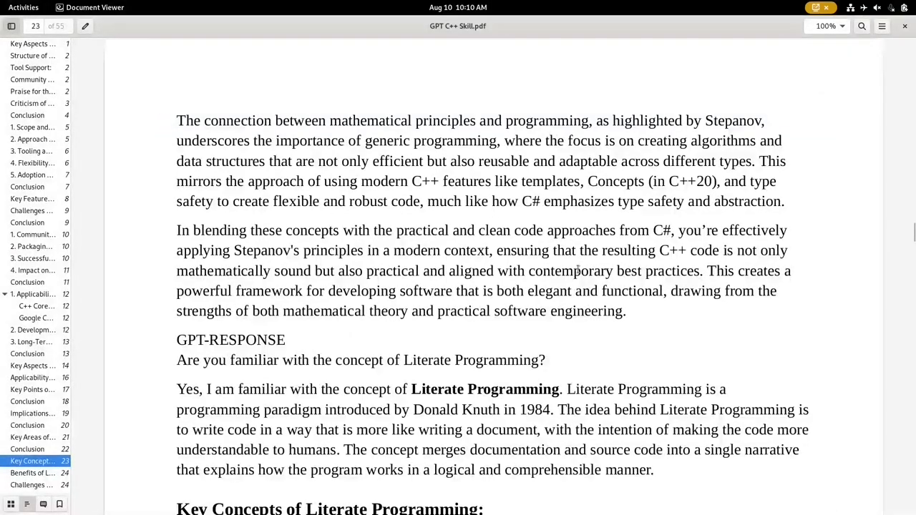
{"action": "left_click", "coordinate": [32, 44]}
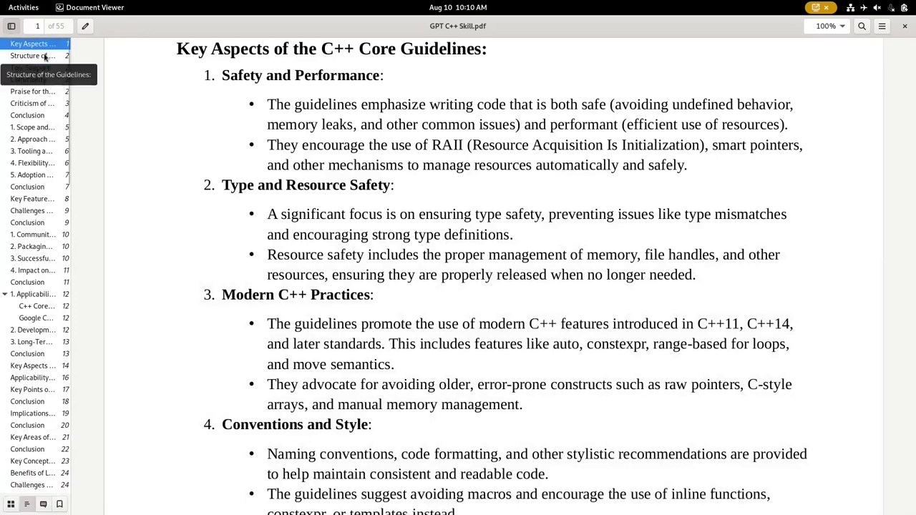
{"action": "left_click", "coordinate": [32, 56]}
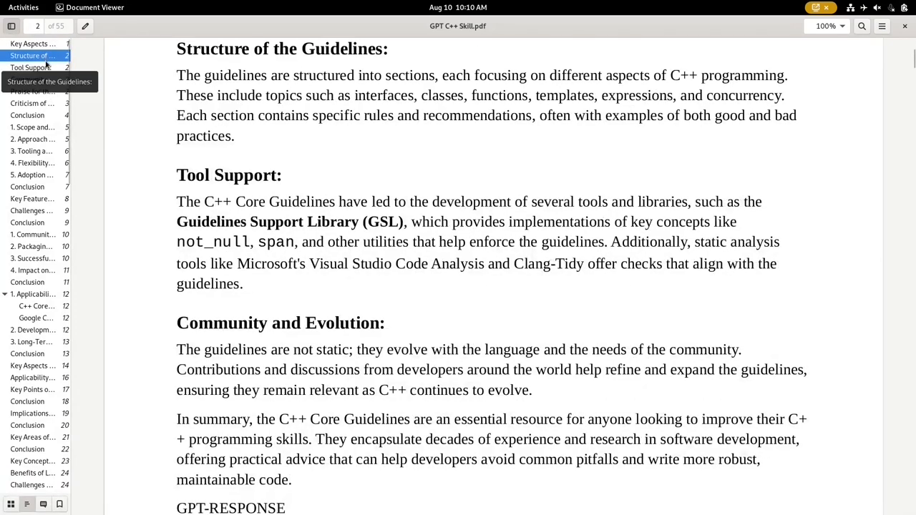
{"action": "scroll", "coordinate": [35, 215], "scroll_direction": "down", "scroll_amount": 8}
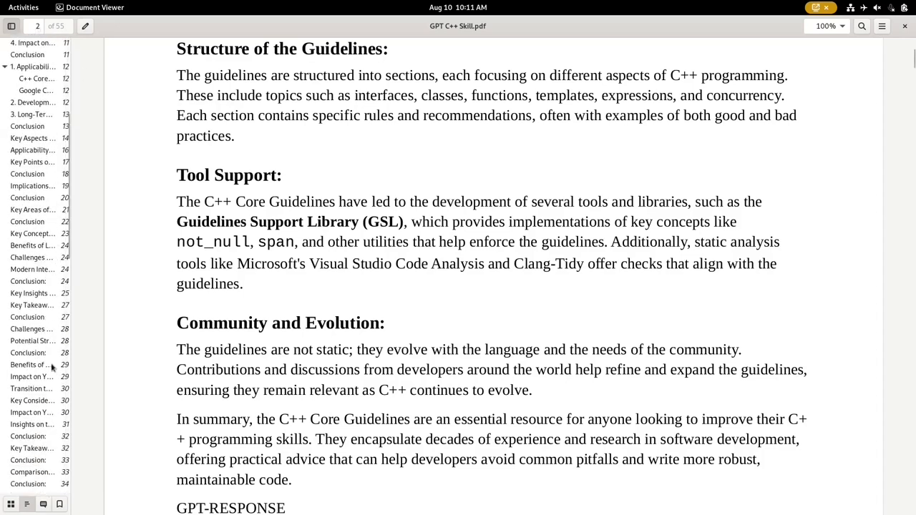
{"action": "scroll", "coordinate": [52, 368], "scroll_direction": "down", "scroll_amount": 5}
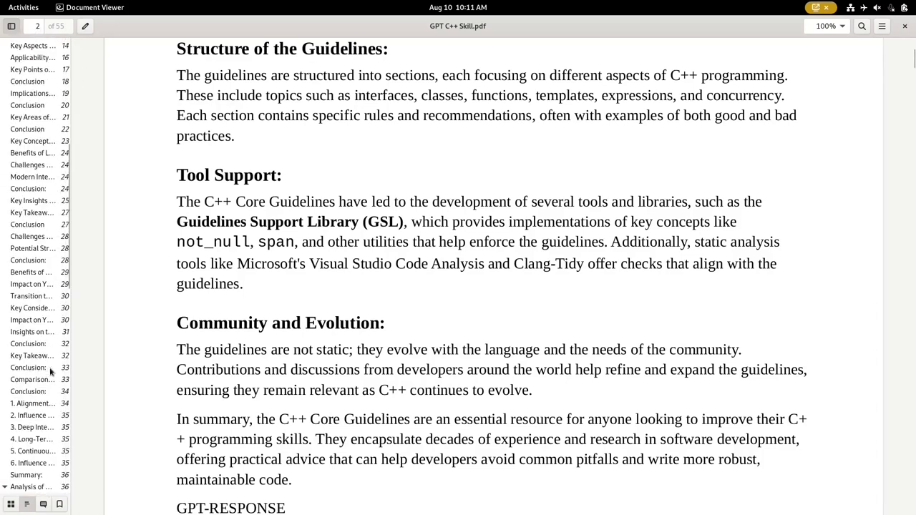
{"action": "left_click", "coordinate": [31, 212]}
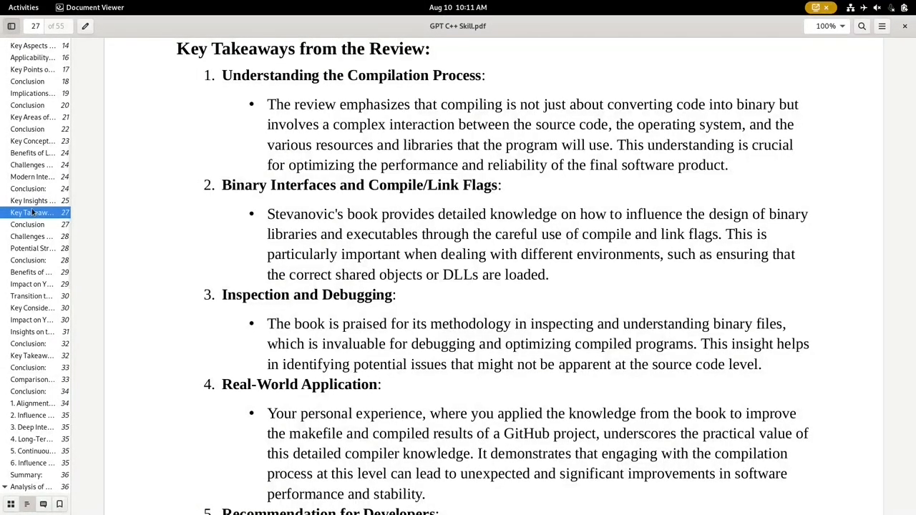
{"action": "left_click", "coordinate": [32, 201]}
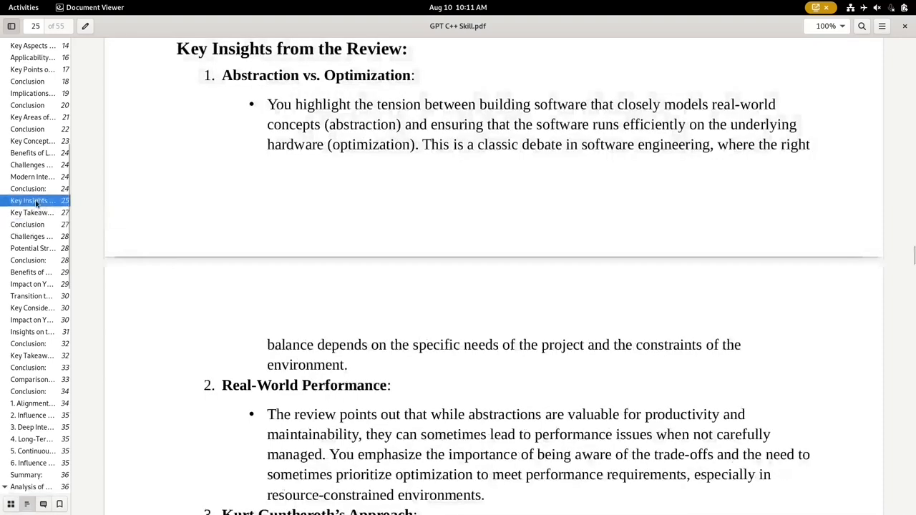
{"action": "scroll", "coordinate": [231, 265], "scroll_direction": "down", "scroll_amount": 5}
{"action": "scroll", "coordinate": [231, 265], "scroll_direction": "down", "scroll_amount": 5}
{"action": "scroll", "coordinate": [232, 265], "scroll_direction": "down", "scroll_amount": 2}
{"action": "scroll", "coordinate": [229, 266], "scroll_direction": "up", "scroll_amount": 1}
{"action": "scroll", "coordinate": [229, 267], "scroll_direction": "down", "scroll_amount": 2}
{"action": "scroll", "coordinate": [229, 267], "scroll_direction": "down", "scroll_amount": 3}
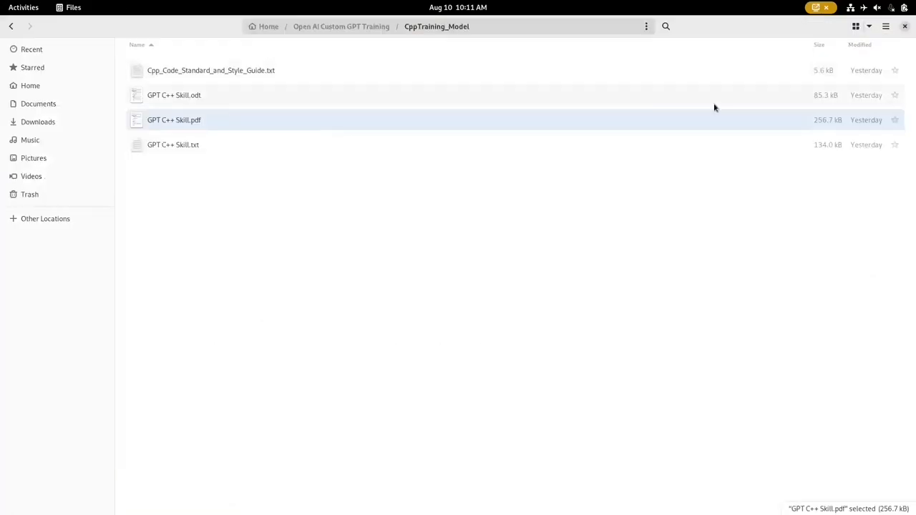
- Read the Advanced C and C++ Compiling review PDF from CppDiscussionWithAI maximized, then close it
{"action": "left_click", "coordinate": [409, 294]}
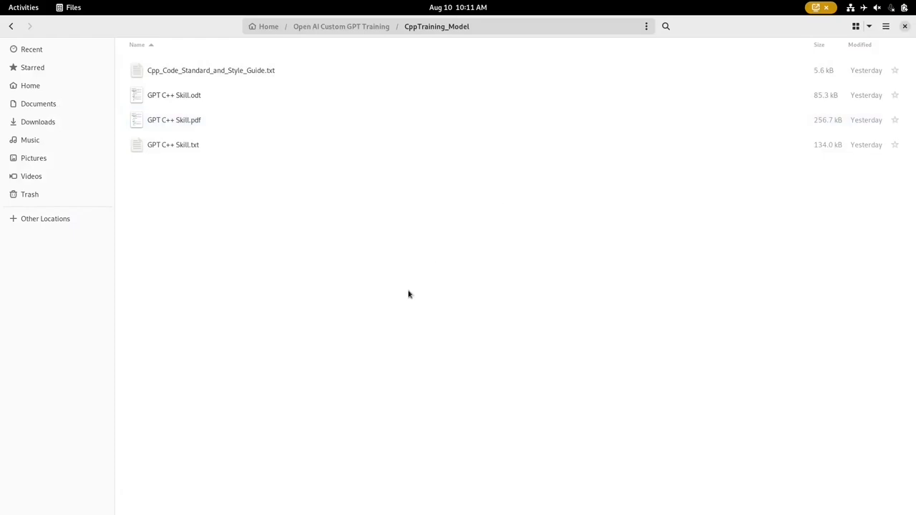
{"action": "left_click", "coordinate": [346, 28]}
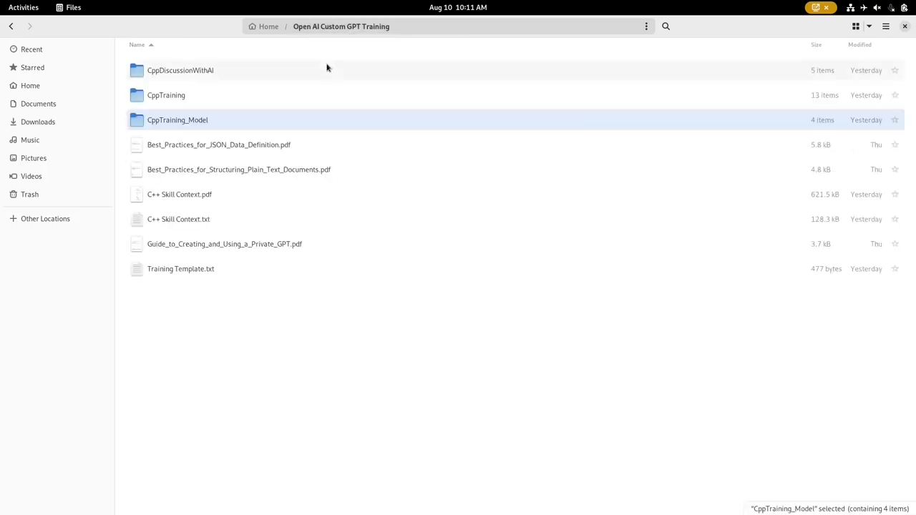
{"action": "double_click", "coordinate": [180, 70]}
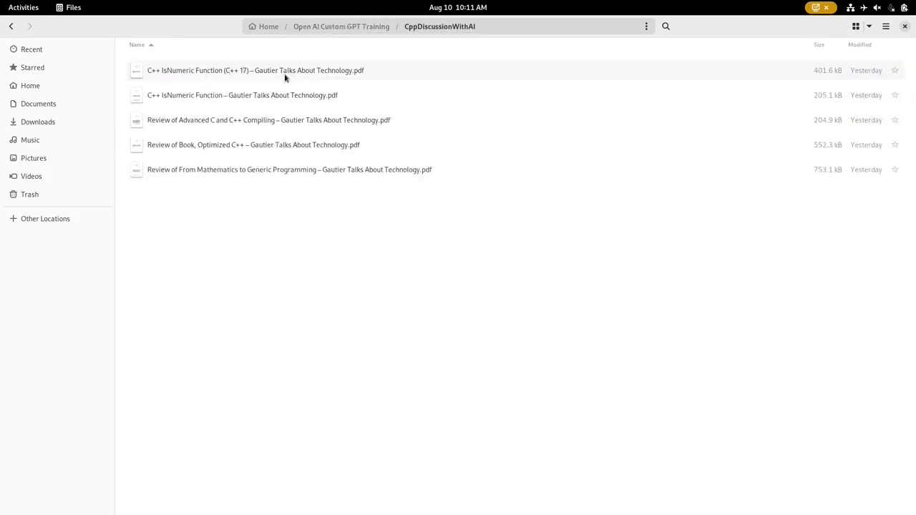
{"action": "double_click", "coordinate": [263, 127]}
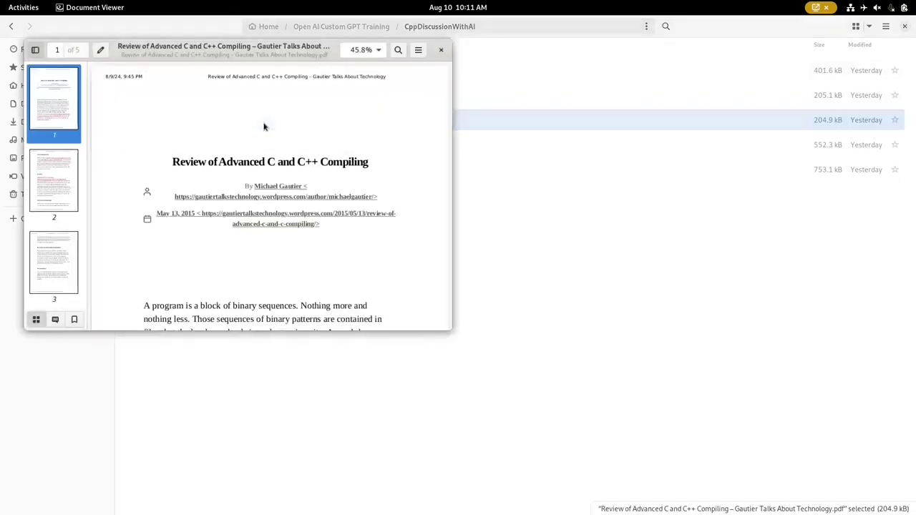
{"action": "double_click", "coordinate": [276, 52]}
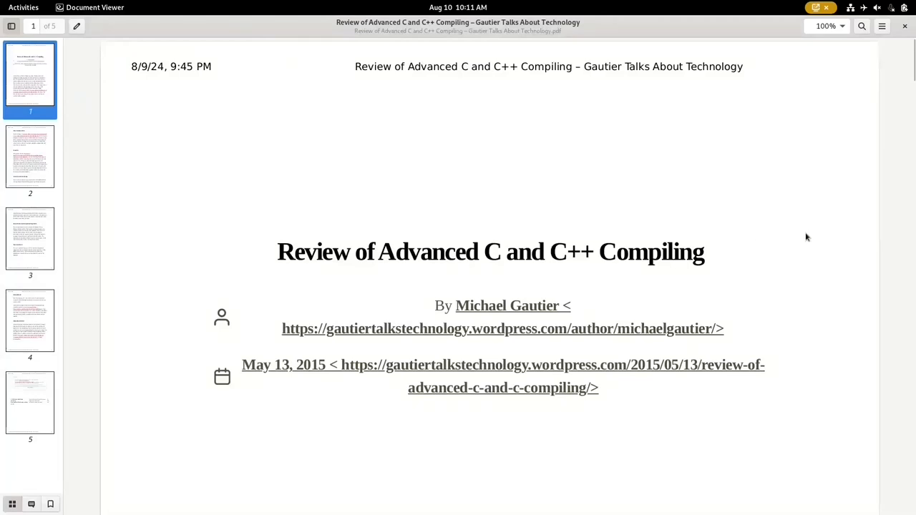
{"action": "scroll", "coordinate": [806, 237], "scroll_direction": "down", "scroll_amount": 5}
{"action": "scroll", "coordinate": [806, 237], "scroll_direction": "down", "scroll_amount": 5}
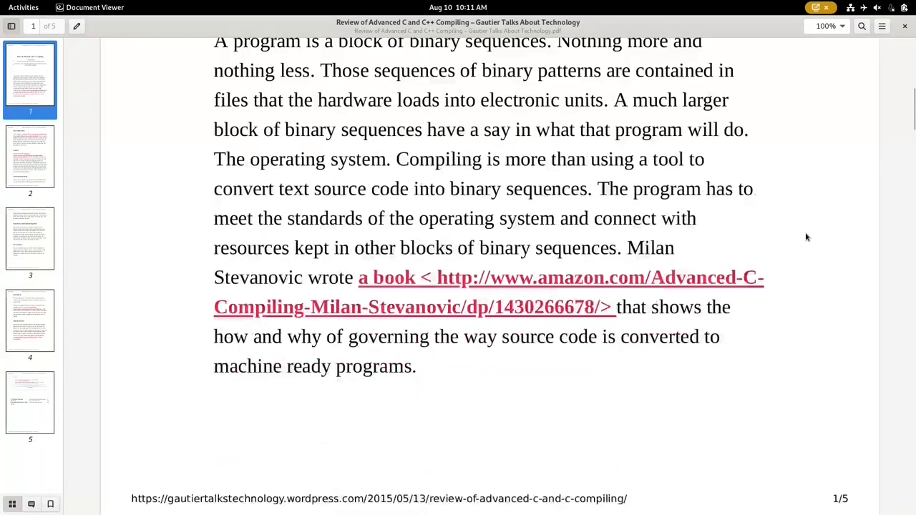
{"action": "scroll", "coordinate": [806, 236], "scroll_direction": "down", "scroll_amount": 7}
{"action": "scroll", "coordinate": [806, 237], "scroll_direction": "down", "scroll_amount": 10}
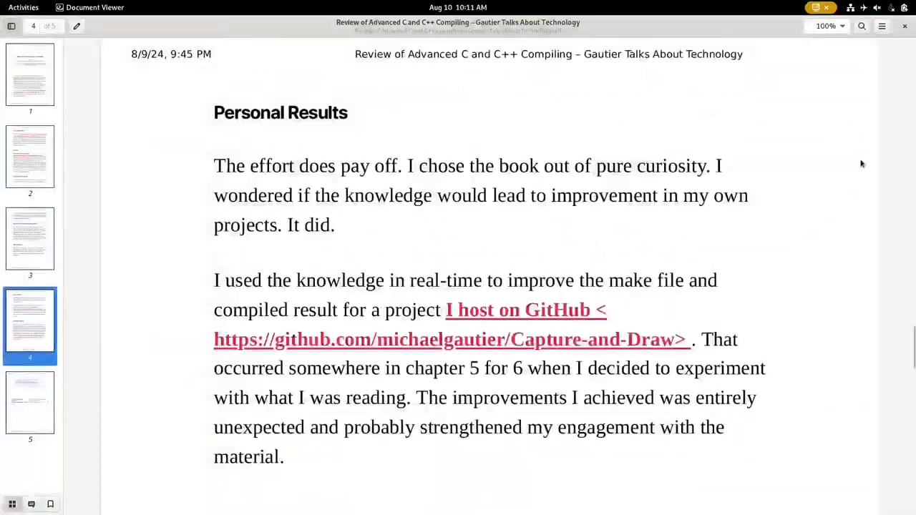
{"action": "scroll", "coordinate": [810, 227], "scroll_direction": "down", "scroll_amount": 5}
{"action": "scroll", "coordinate": [810, 227], "scroll_direction": "down", "scroll_amount": 3}
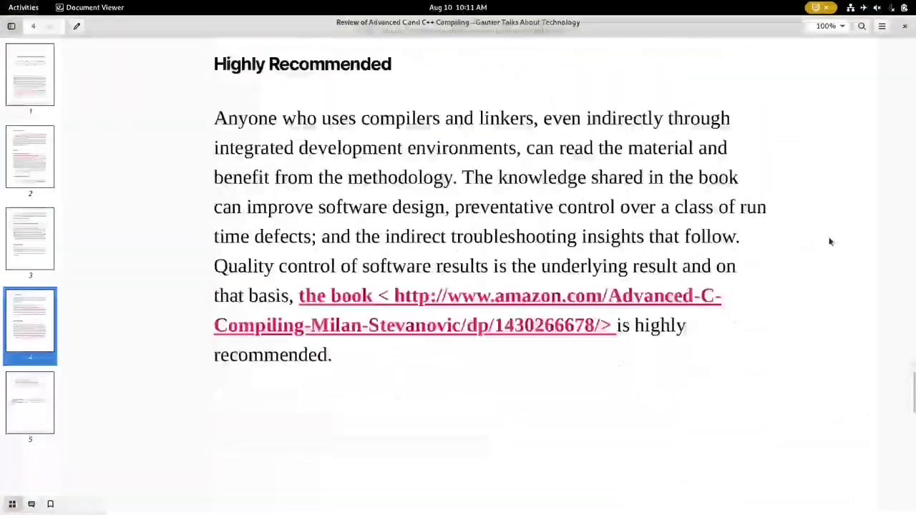
{"action": "left_click", "coordinate": [905, 26]}
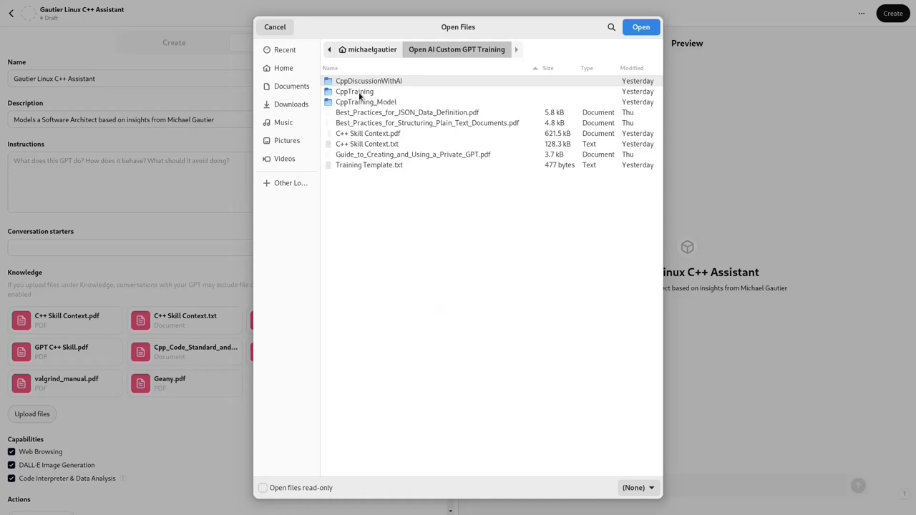
- Upload all three AutoTools PDFs from CppTraining as GPT knowledge files
{"action": "double_click", "coordinate": [354, 92]}
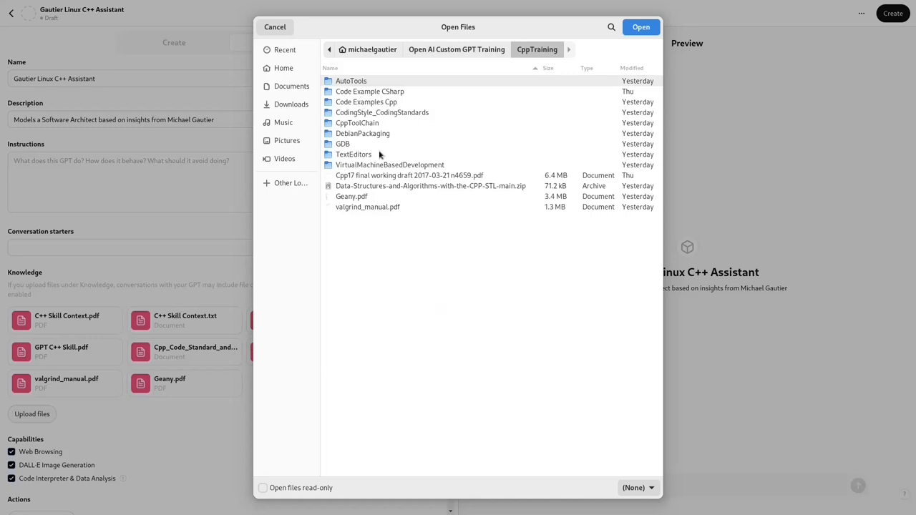
{"action": "double_click", "coordinate": [353, 81]}
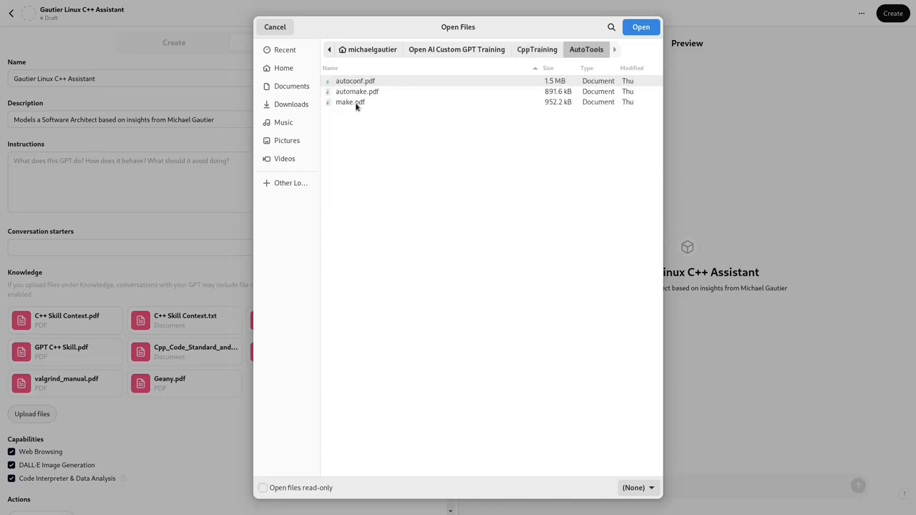
{"action": "left_click", "coordinate": [356, 103], "text": "shift"}
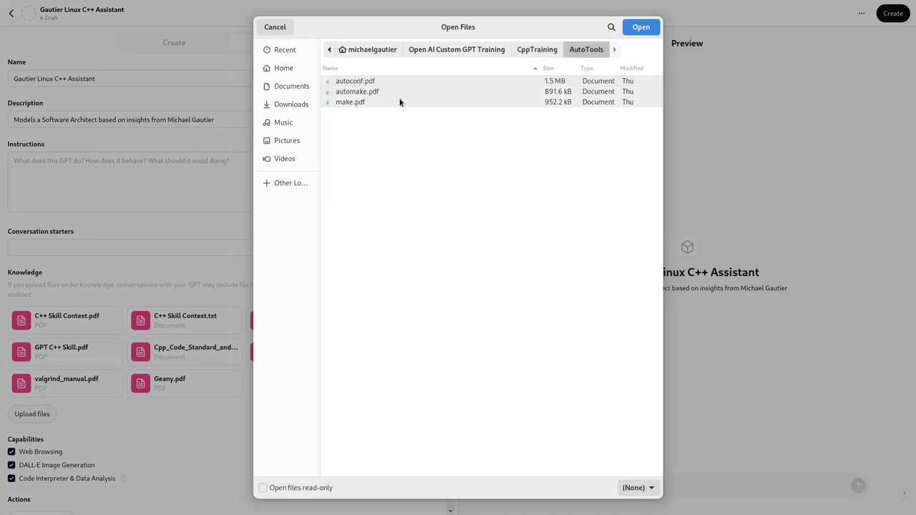
{"action": "left_click", "coordinate": [640, 27]}
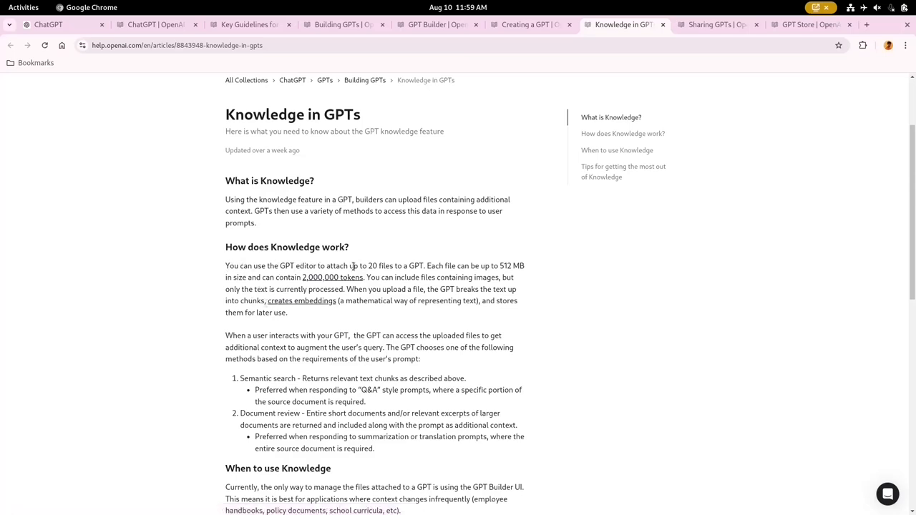
- Highlight the 20-file limit text, then switch to the Creating a GPT article
{"action": "left_click_drag", "start_coordinate": [369, 265], "coordinate": [425, 266]}
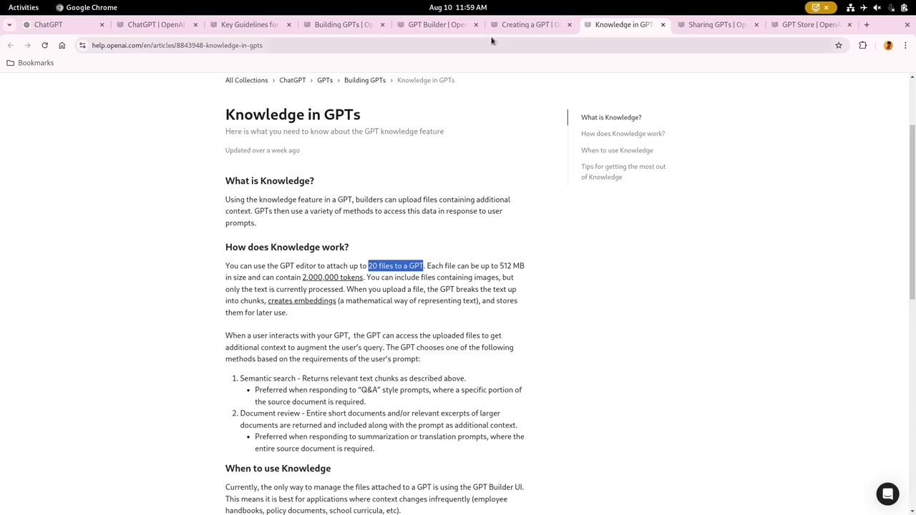
{"action": "left_click", "coordinate": [527, 24]}
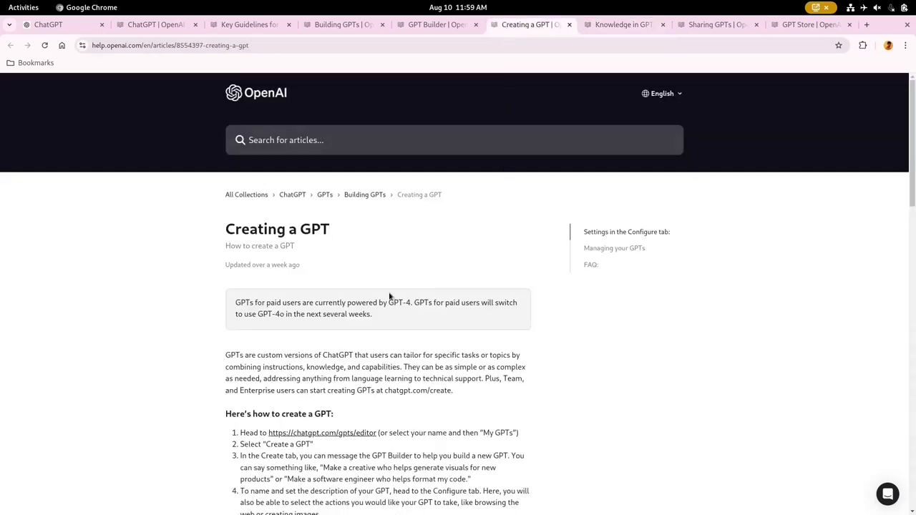
{"action": "scroll", "coordinate": [276, 336], "scroll_direction": "down", "scroll_amount": 1}
{"action": "scroll", "coordinate": [275, 336], "scroll_direction": "down", "scroll_amount": 3}
{"action": "scroll", "coordinate": [231, 334], "scroll_direction": "down", "scroll_amount": 1}
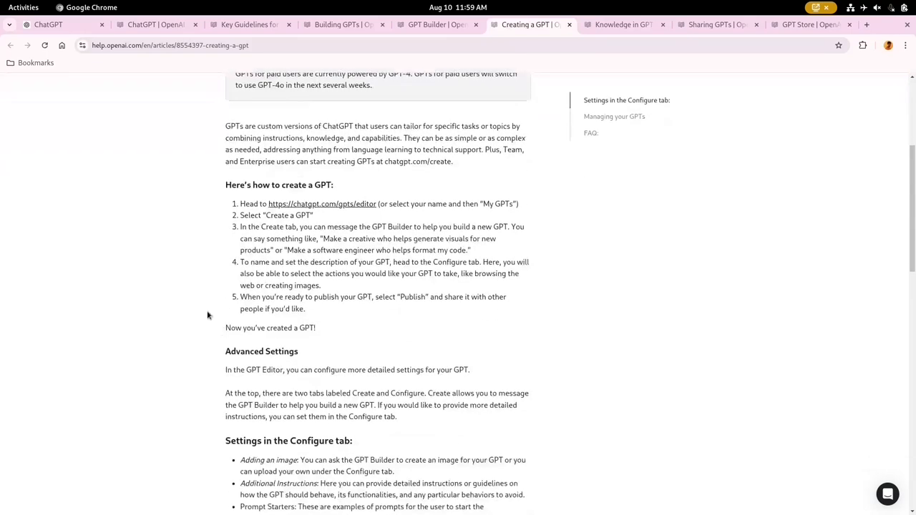
{"action": "scroll", "coordinate": [193, 327], "scroll_direction": "down", "scroll_amount": 1}
{"action": "scroll", "coordinate": [193, 327], "scroll_direction": "up", "scroll_amount": 5}
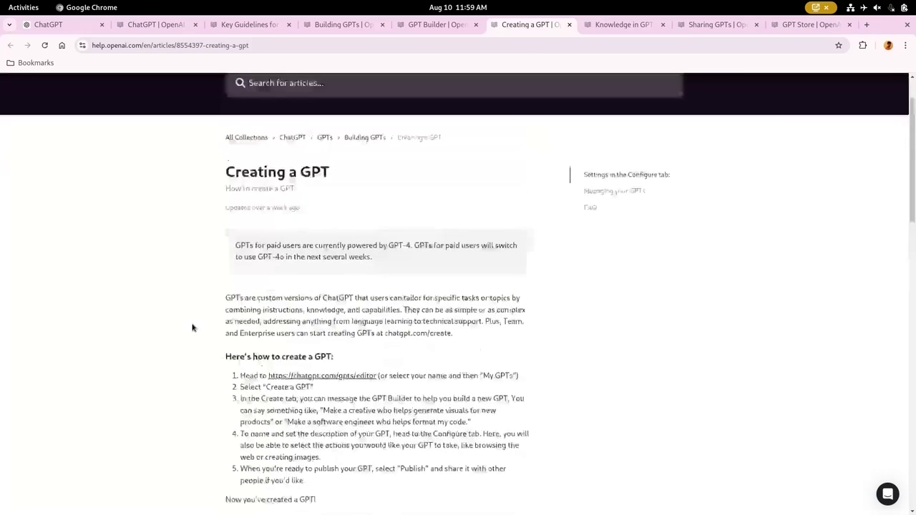
- Read the GPT Builder article, then return to the Knowledge in GPTs article
{"action": "left_click", "coordinate": [436, 24]}
{"action": "scroll", "coordinate": [100, 281], "scroll_direction": "up", "scroll_amount": 3}
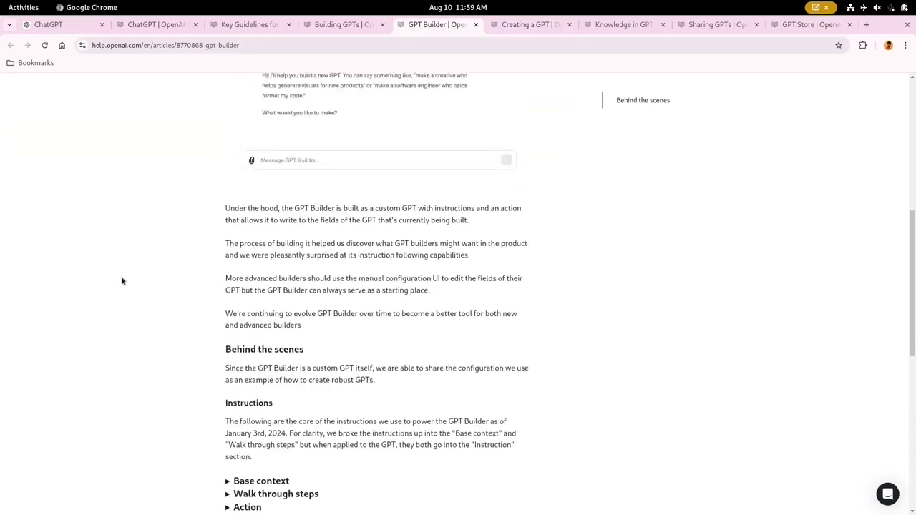
{"action": "scroll", "coordinate": [100, 280], "scroll_direction": "up", "scroll_amount": 3}
{"action": "scroll", "coordinate": [123, 284], "scroll_direction": "up", "scroll_amount": 4}
{"action": "scroll", "coordinate": [124, 283], "scroll_direction": "down", "scroll_amount": 1}
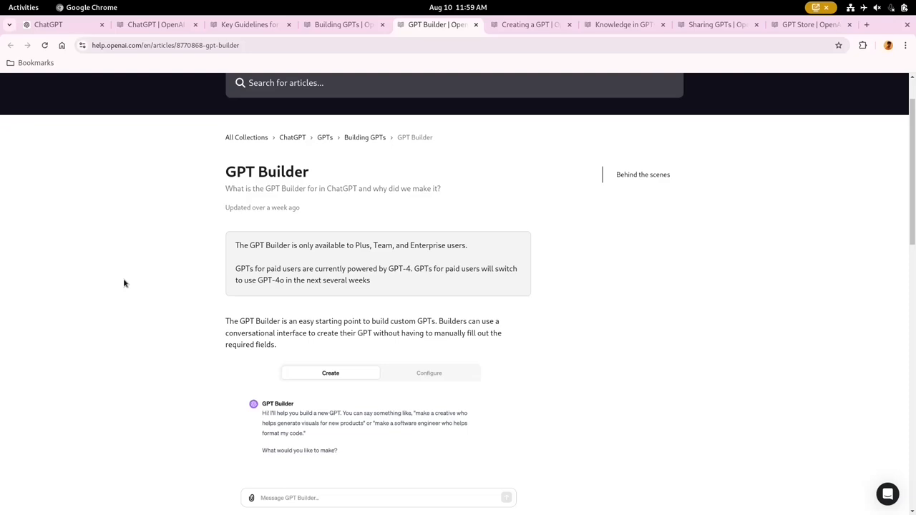
{"action": "scroll", "coordinate": [124, 283], "scroll_direction": "down", "scroll_amount": 4}
{"action": "scroll", "coordinate": [124, 283], "scroll_direction": "down", "scroll_amount": 4}
{"action": "scroll", "coordinate": [124, 283], "scroll_direction": "down", "scroll_amount": 1}
{"action": "scroll", "coordinate": [493, 301], "scroll_direction": "down", "scroll_amount": 1}
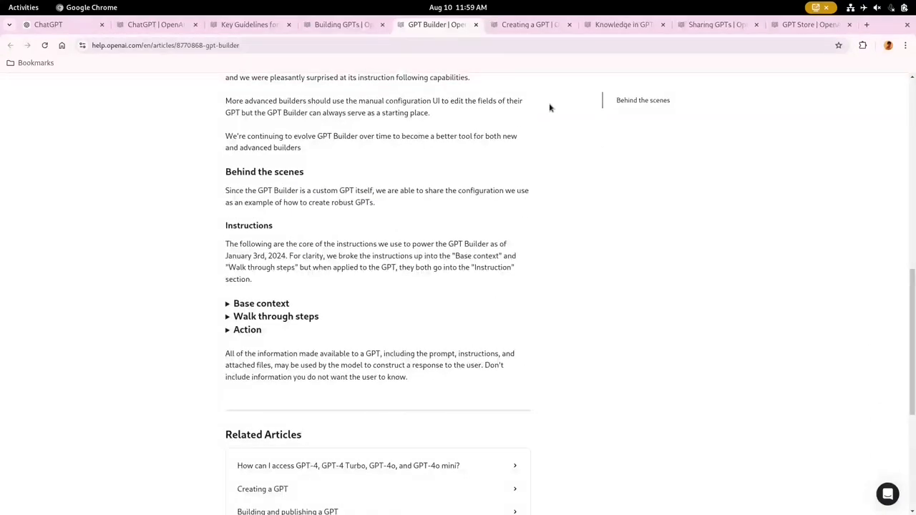
{"action": "left_click", "coordinate": [609, 24]}
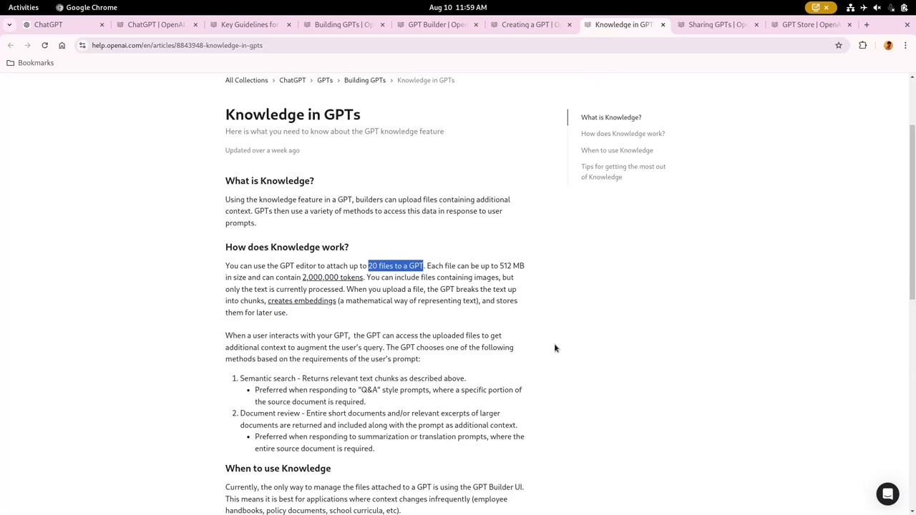
{"action": "scroll", "coordinate": [556, 349], "scroll_direction": "down", "scroll_amount": 3}
{"action": "scroll", "coordinate": [555, 349], "scroll_direction": "down", "scroll_amount": 2}
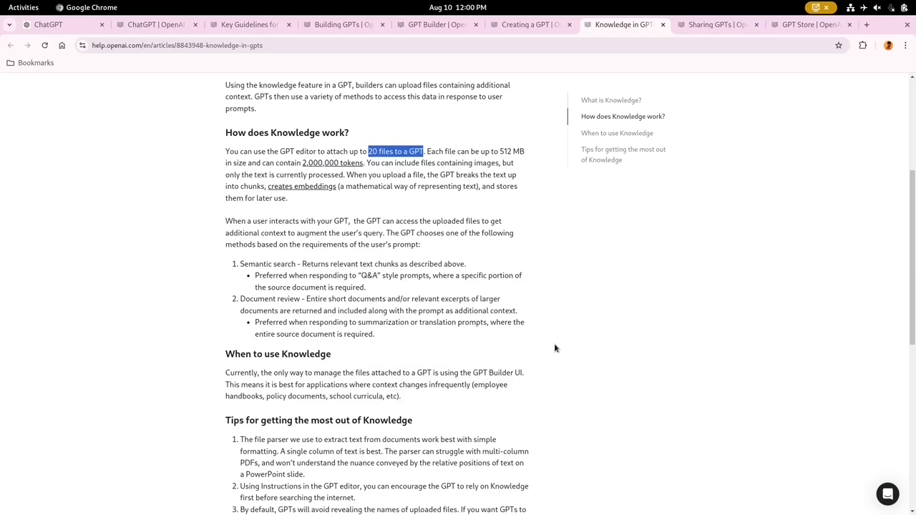
{"action": "scroll", "coordinate": [556, 349], "scroll_direction": "down", "scroll_amount": 2}
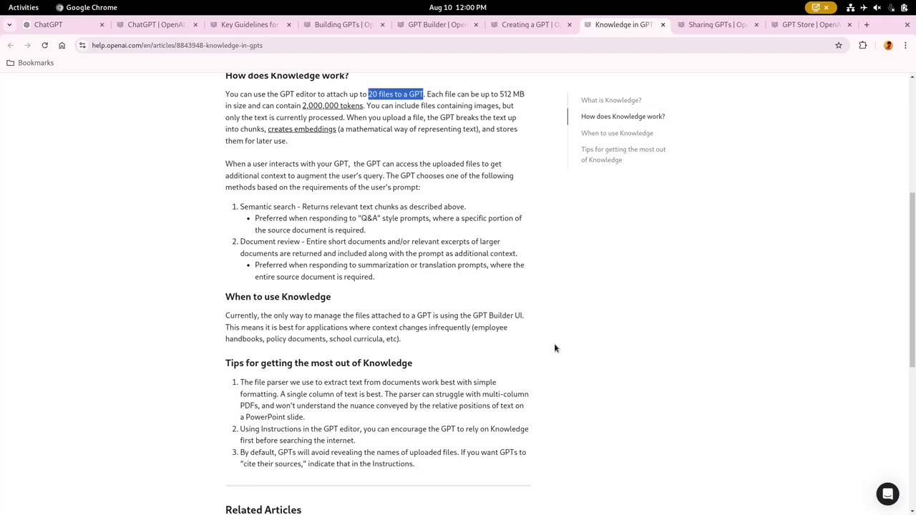
{"action": "scroll", "coordinate": [555, 349], "scroll_direction": "down", "scroll_amount": 2}
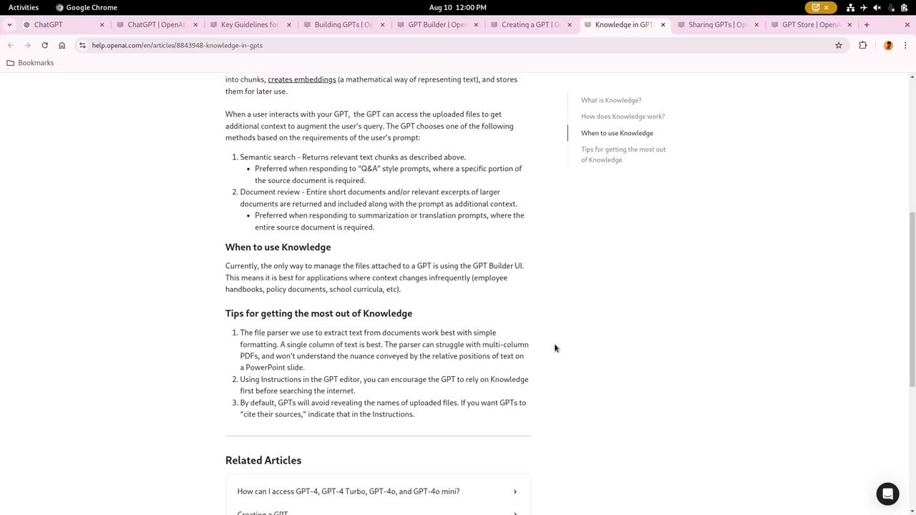
{"action": "scroll", "coordinate": [555, 349], "scroll_direction": "up", "scroll_amount": 1}
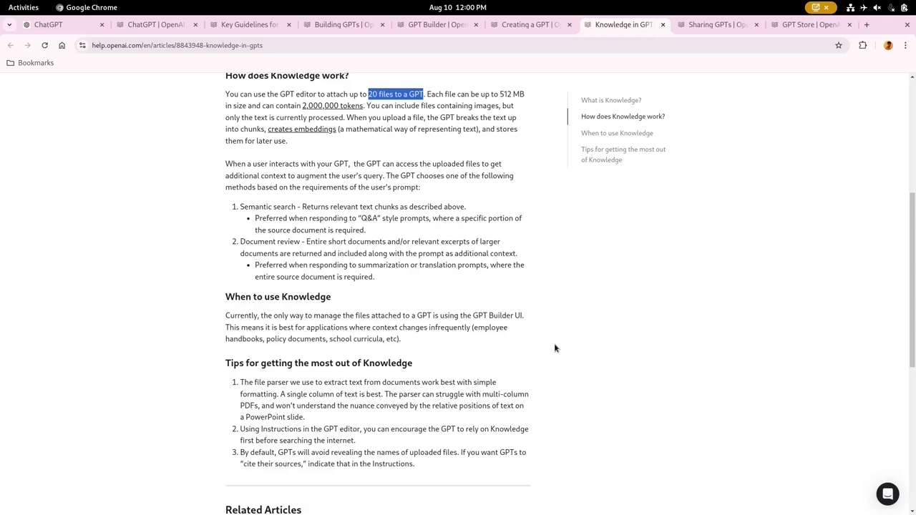
{"action": "scroll", "coordinate": [556, 349], "scroll_direction": "down", "scroll_amount": 5}
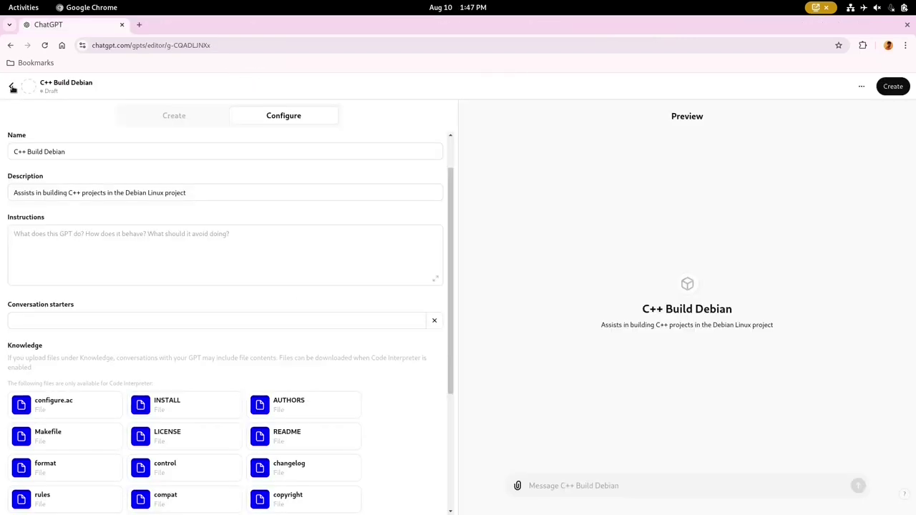
- Return to the My GPTs list in ChatGPT
{"action": "left_click", "coordinate": [13, 86]}
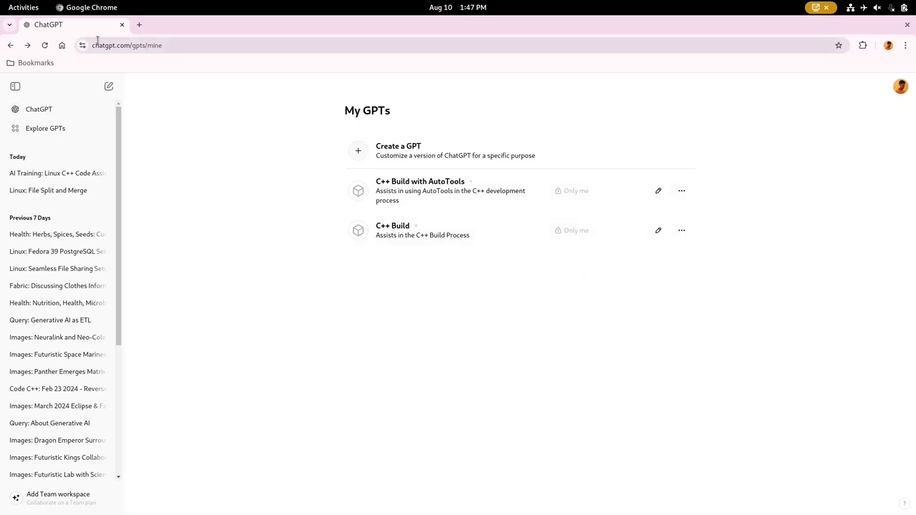
- Refresh My GPTs and open the C++ Build GPT for editing
{"action": "left_click", "coordinate": [44, 45]}
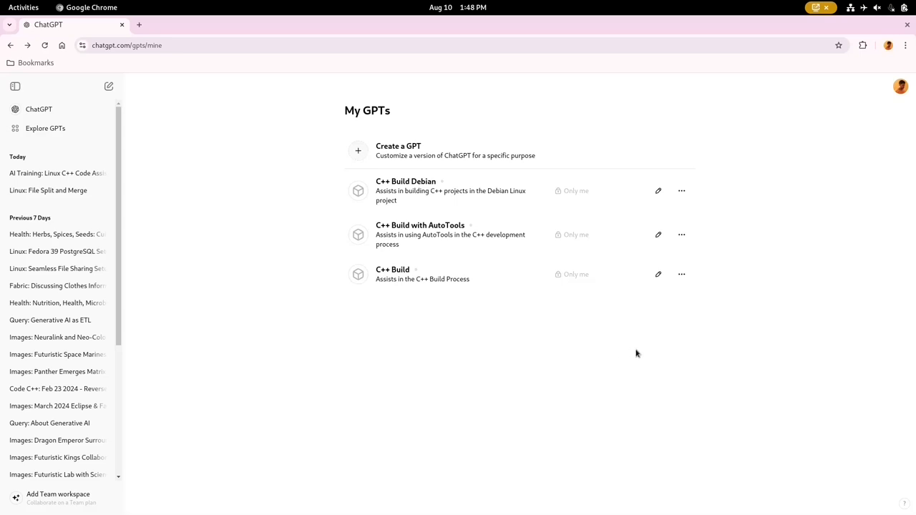
{"action": "left_click", "coordinate": [658, 274]}
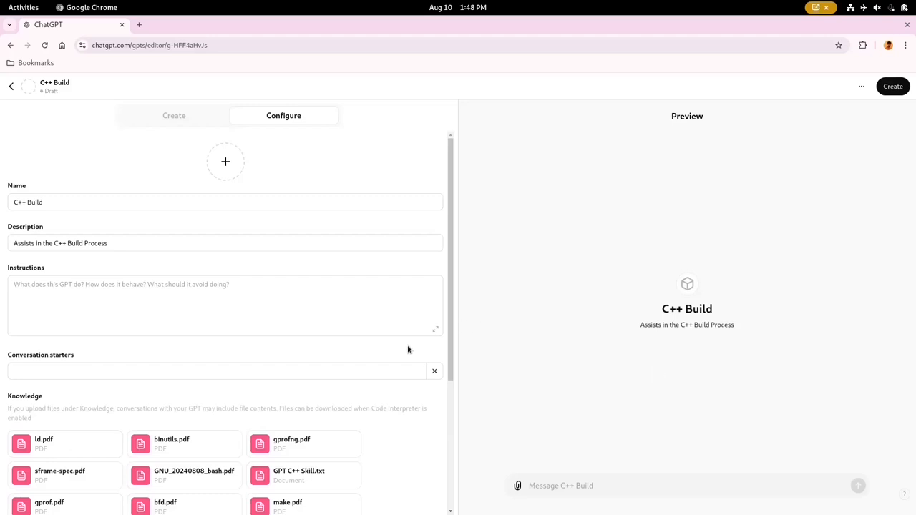
{"action": "scroll", "coordinate": [408, 354], "scroll_direction": "down", "scroll_amount": 5}
{"action": "scroll", "coordinate": [409, 354], "scroll_direction": "down", "scroll_amount": 1}
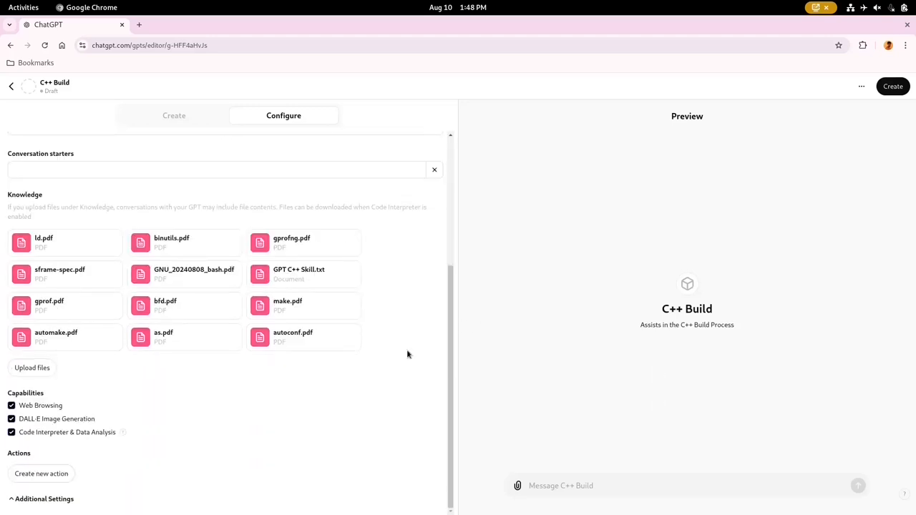
{"action": "scroll", "coordinate": [408, 354], "scroll_direction": "up", "scroll_amount": 3}
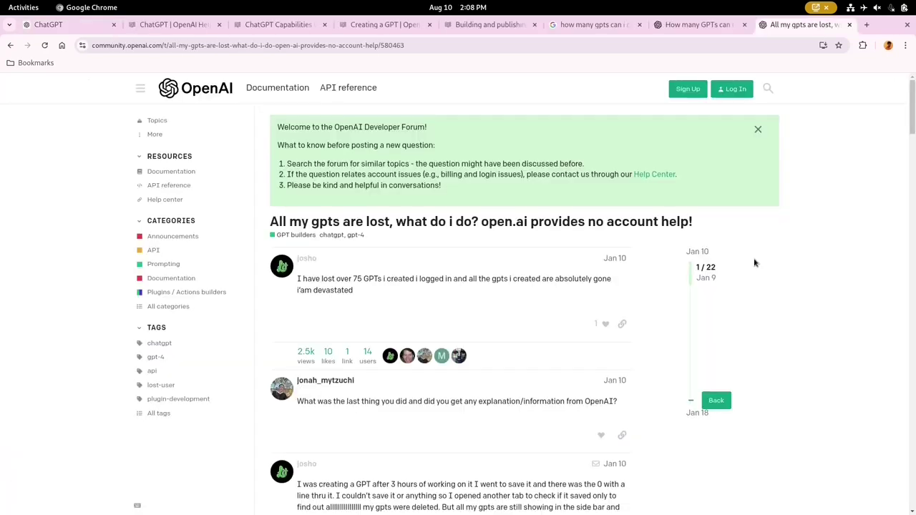
{"action": "scroll", "coordinate": [754, 264], "scroll_direction": "down", "scroll_amount": 5}
{"action": "scroll", "coordinate": [755, 264], "scroll_direction": "down", "scroll_amount": 3}
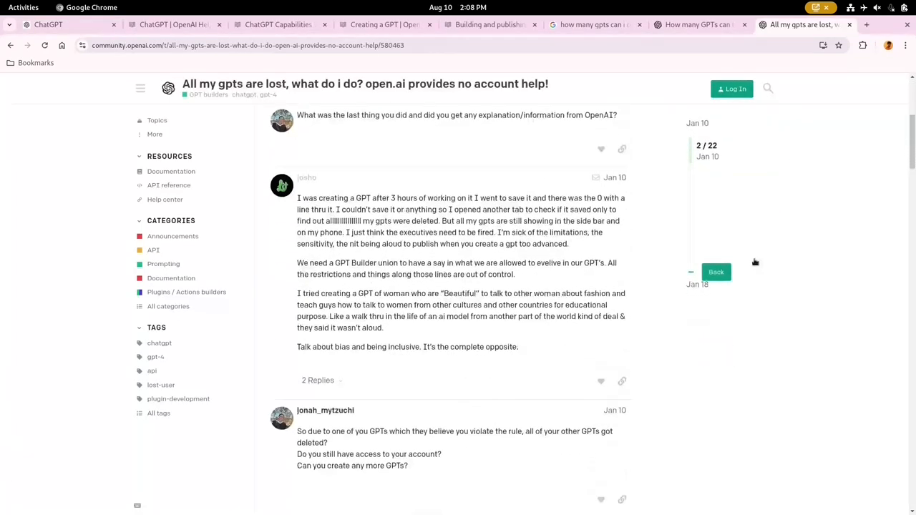
{"action": "scroll", "coordinate": [755, 263], "scroll_direction": "down", "scroll_amount": 3}
{"action": "scroll", "coordinate": [755, 263], "scroll_direction": "down", "scroll_amount": 3}
{"action": "scroll", "coordinate": [755, 264], "scroll_direction": "down", "scroll_amount": 2}
{"action": "scroll", "coordinate": [754, 263], "scroll_direction": "down", "scroll_amount": 4}
{"action": "scroll", "coordinate": [755, 263], "scroll_direction": "down", "scroll_amount": 4}
{"action": "scroll", "coordinate": [754, 263], "scroll_direction": "down", "scroll_amount": 3}
{"action": "scroll", "coordinate": [755, 263], "scroll_direction": "down", "scroll_amount": 2}
{"action": "scroll", "coordinate": [755, 264], "scroll_direction": "down", "scroll_amount": 3}
{"action": "scroll", "coordinate": [754, 263], "scroll_direction": "down", "scroll_amount": 1}
{"action": "scroll", "coordinate": [755, 263], "scroll_direction": "up", "scroll_amount": 4}
{"action": "scroll", "coordinate": [754, 263], "scroll_direction": "up", "scroll_amount": 4}
{"action": "scroll", "coordinate": [755, 262], "scroll_direction": "up", "scroll_amount": 5}
{"action": "scroll", "coordinate": [755, 262], "scroll_direction": "up", "scroll_amount": 2}
{"action": "scroll", "coordinate": [754, 262], "scroll_direction": "up", "scroll_amount": 4}
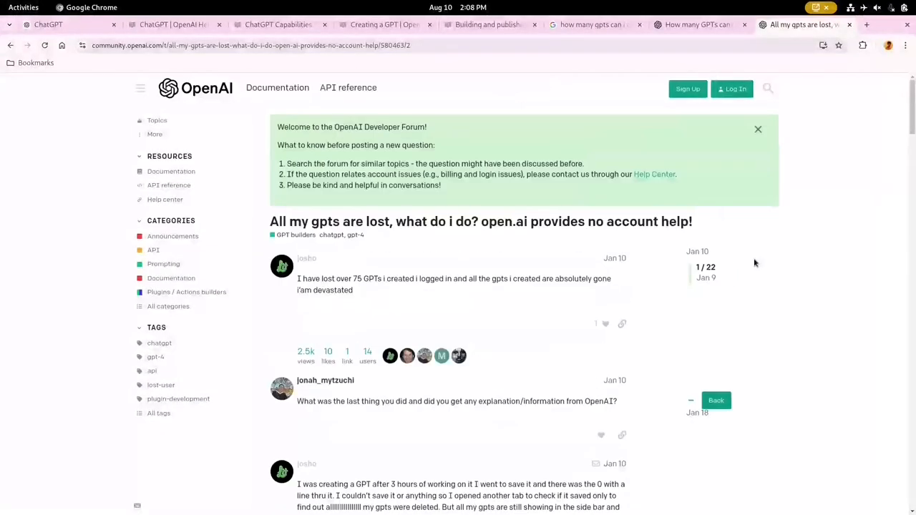
- From the 'How many GPTs can I create?' topic, open the related GPT4 o limit topic
{"action": "left_click", "coordinate": [698, 24]}
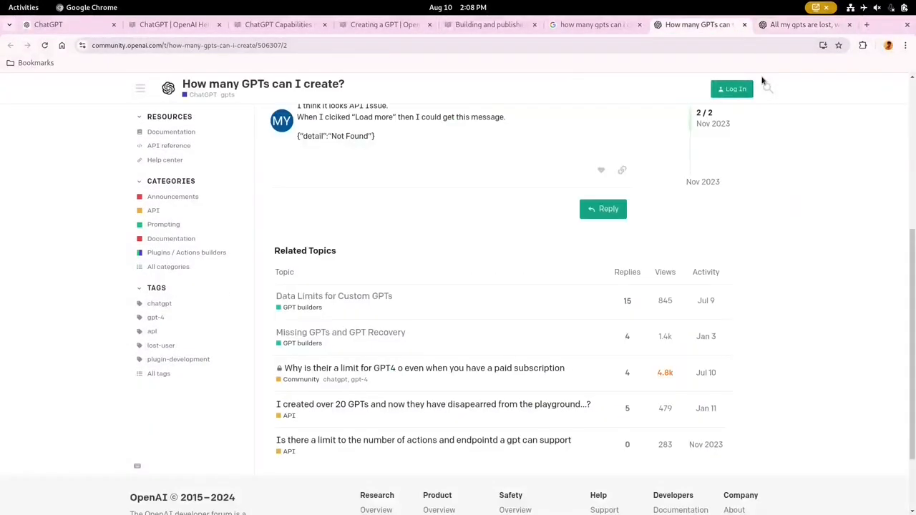
{"action": "scroll", "coordinate": [777, 210], "scroll_direction": "up", "scroll_amount": 5}
{"action": "scroll", "coordinate": [777, 210], "scroll_direction": "up", "scroll_amount": 1}
{"action": "scroll", "coordinate": [778, 210], "scroll_direction": "down", "scroll_amount": 3}
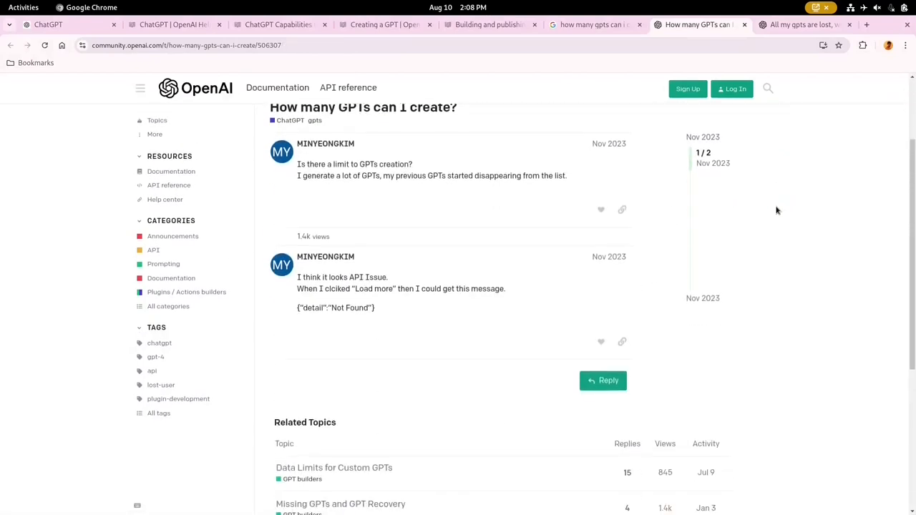
{"action": "scroll", "coordinate": [778, 211], "scroll_direction": "down", "scroll_amount": 3}
{"action": "scroll", "coordinate": [777, 211], "scroll_direction": "down", "scroll_amount": 3}
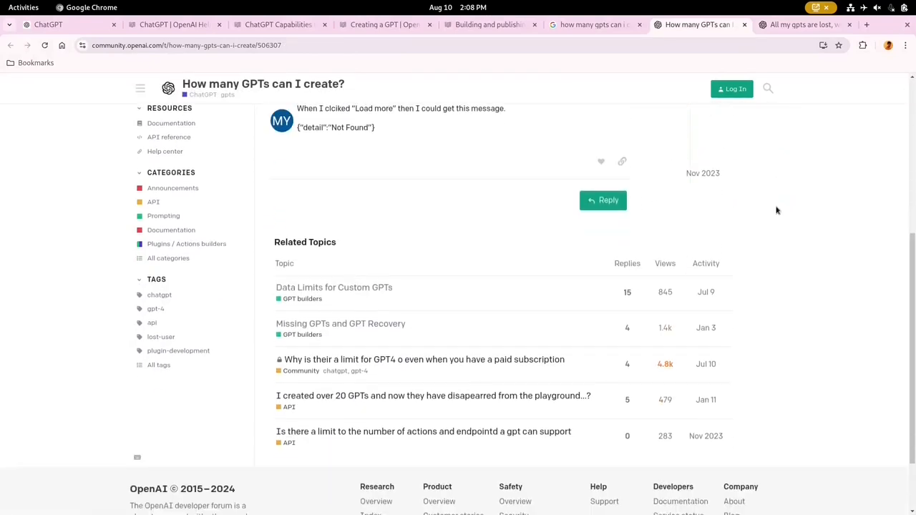
{"action": "scroll", "coordinate": [777, 211], "scroll_direction": "down", "scroll_amount": 2}
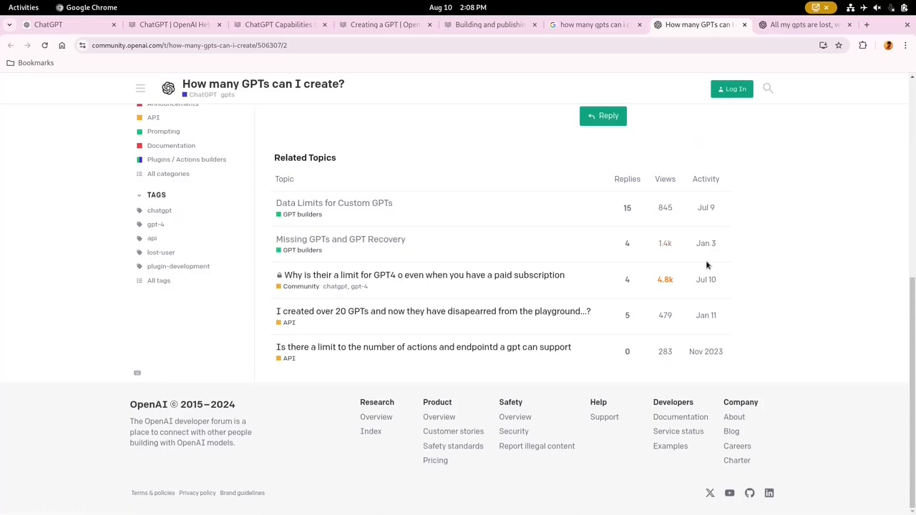
{"action": "left_click", "coordinate": [480, 277]}
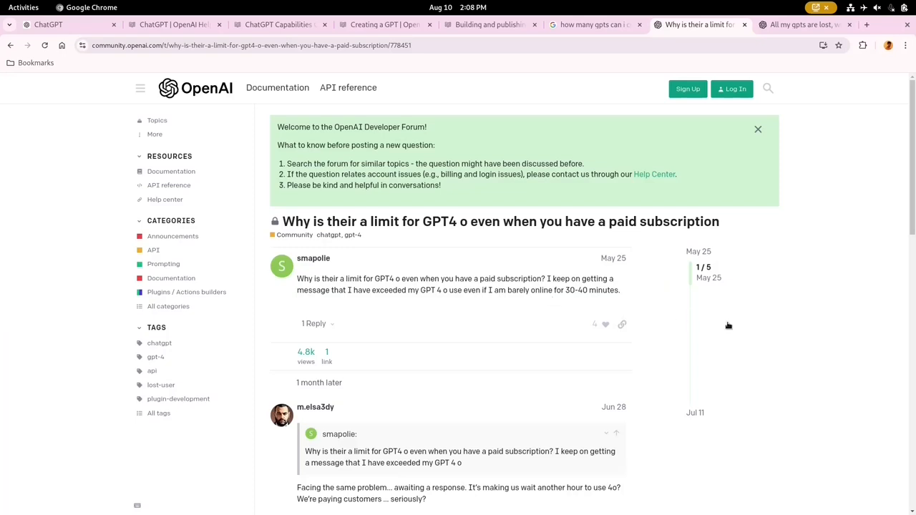
{"action": "scroll", "coordinate": [780, 336], "scroll_direction": "down", "scroll_amount": 5}
{"action": "scroll", "coordinate": [782, 340], "scroll_direction": "down", "scroll_amount": 5}
{"action": "scroll", "coordinate": [782, 340], "scroll_direction": "down", "scroll_amount": 1}
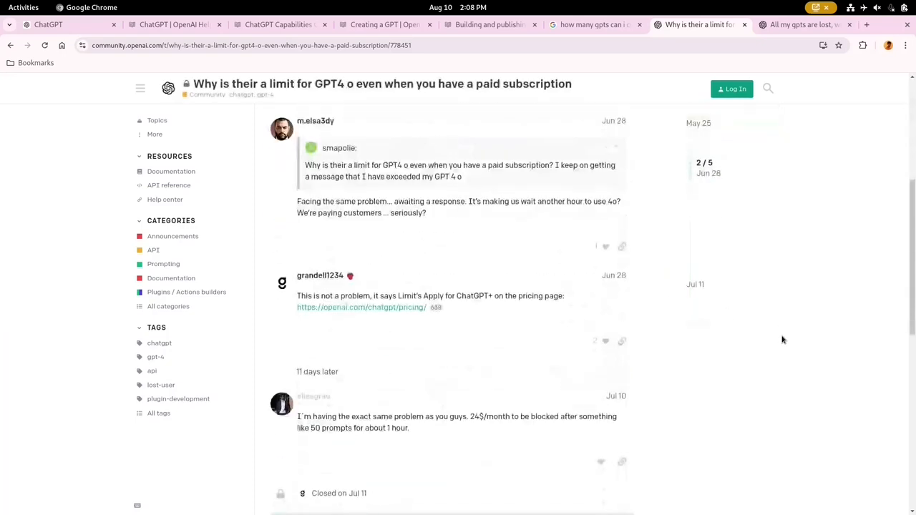
{"action": "scroll", "coordinate": [783, 340], "scroll_direction": "down", "scroll_amount": 3}
{"action": "scroll", "coordinate": [782, 340], "scroll_direction": "down", "scroll_amount": 1}
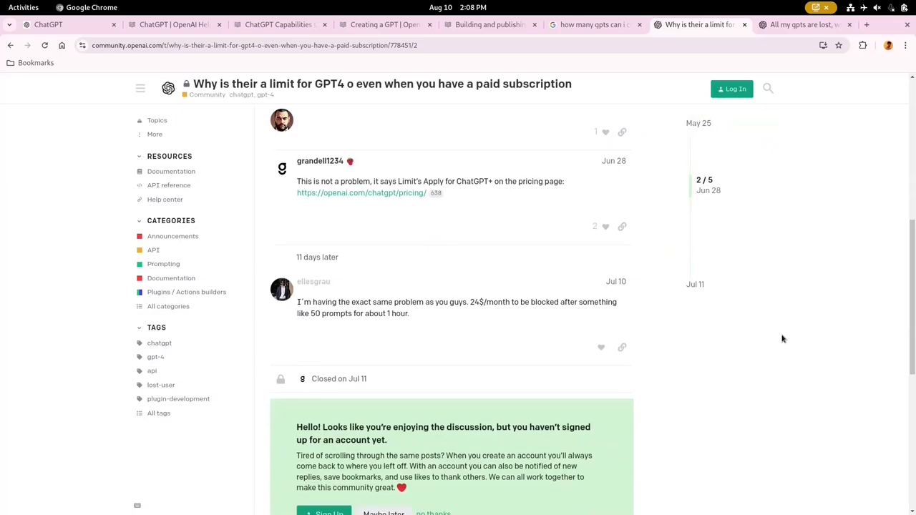
{"action": "scroll", "coordinate": [782, 339], "scroll_direction": "down", "scroll_amount": 3}
{"action": "scroll", "coordinate": [782, 340], "scroll_direction": "down", "scroll_amount": 2}
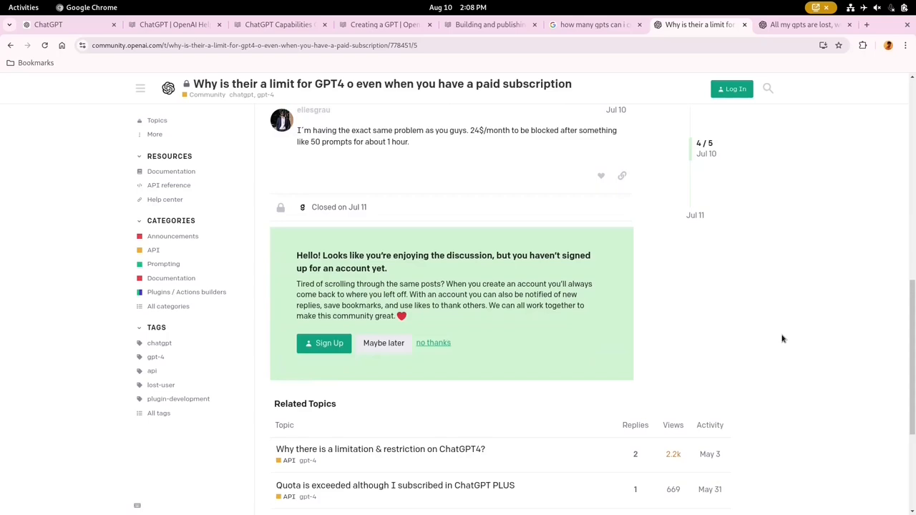
{"action": "scroll", "coordinate": [783, 339], "scroll_direction": "down", "scroll_amount": 2}
{"action": "scroll", "coordinate": [783, 339], "scroll_direction": "down", "scroll_amount": 3}
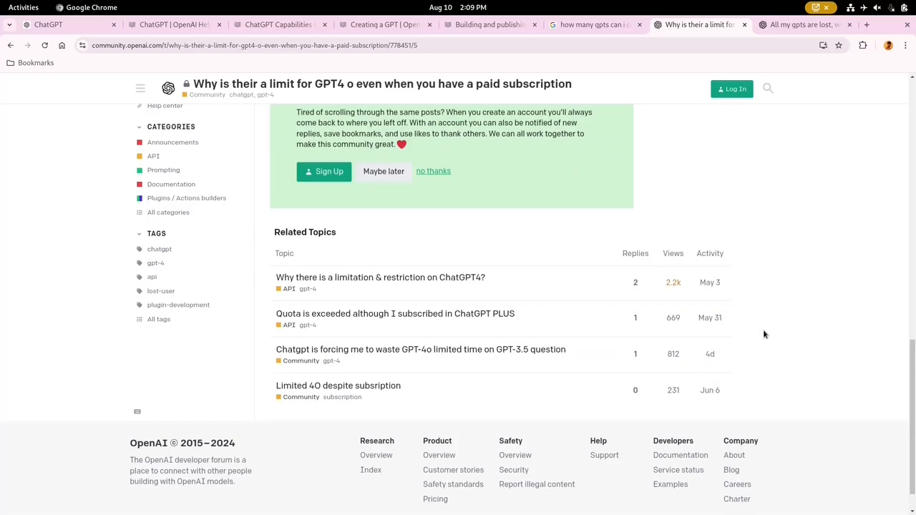
- Go back to the 'How many GPTs can I create?' forum topic
{"action": "key", "text": "alt+Left"}
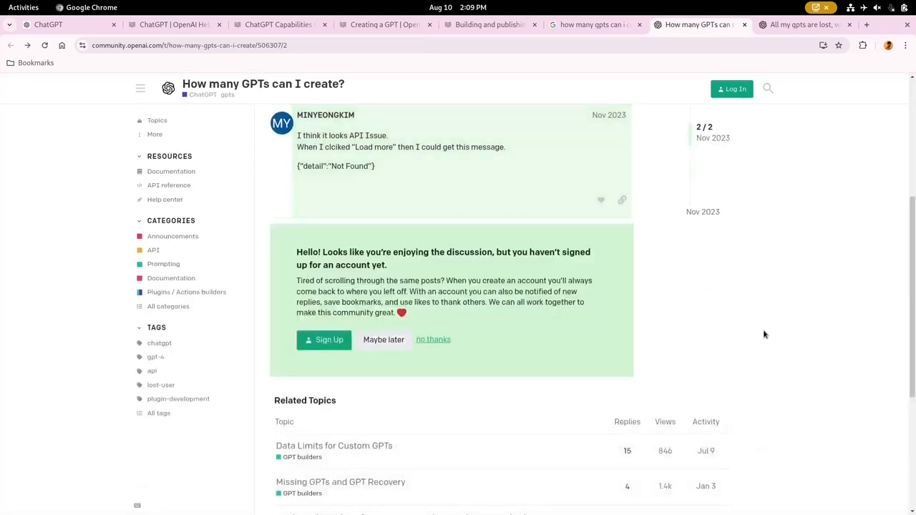
{"action": "scroll", "coordinate": [764, 334], "scroll_direction": "down", "scroll_amount": 2}
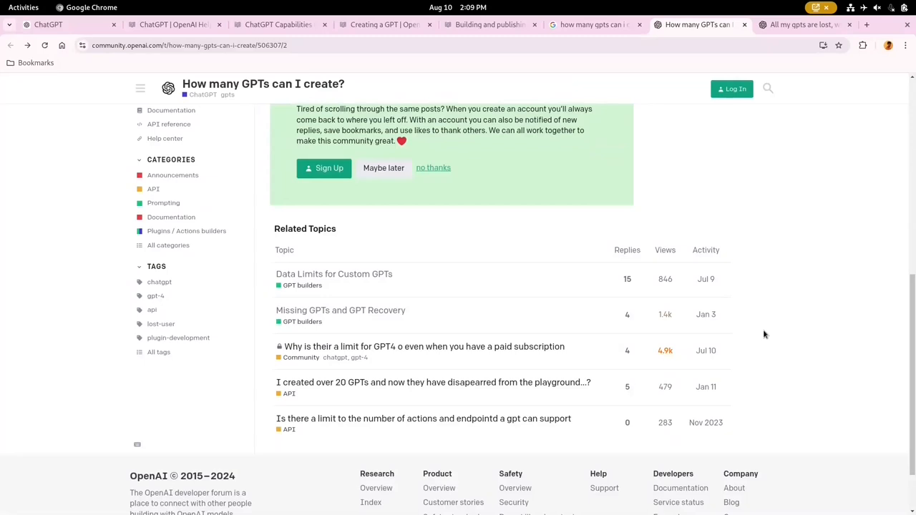
{"action": "scroll", "coordinate": [765, 335], "scroll_direction": "up", "scroll_amount": 2}
{"action": "scroll", "coordinate": [756, 326], "scroll_direction": "up", "scroll_amount": 2}
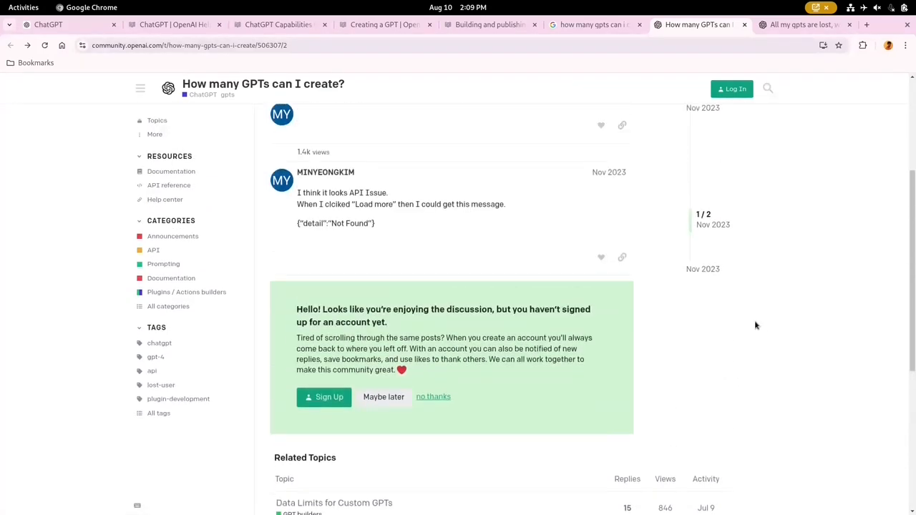
{"action": "scroll", "coordinate": [756, 325], "scroll_direction": "up", "scroll_amount": 3}
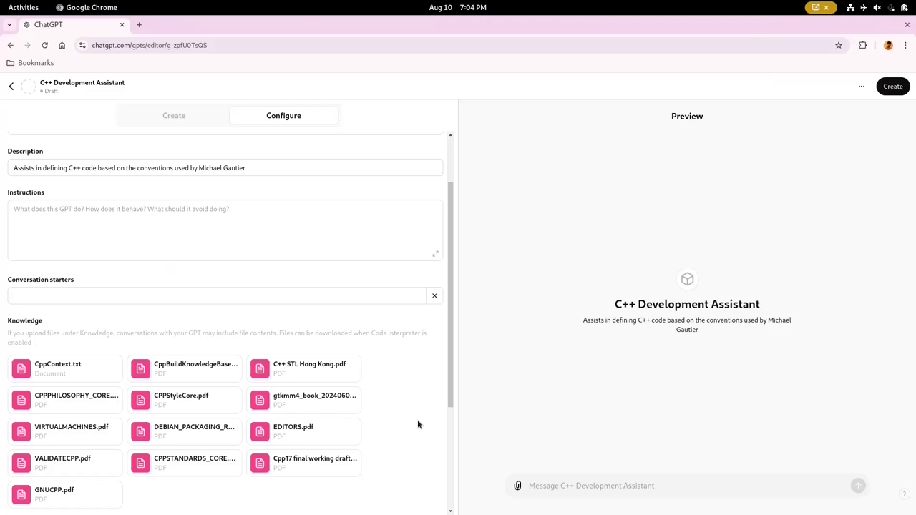
{"action": "scroll", "coordinate": [419, 424], "scroll_direction": "down", "scroll_amount": 3}
{"action": "scroll", "coordinate": [419, 424], "scroll_direction": "down", "scroll_amount": 2}
{"action": "scroll", "coordinate": [419, 424], "scroll_direction": "down", "scroll_amount": 2}
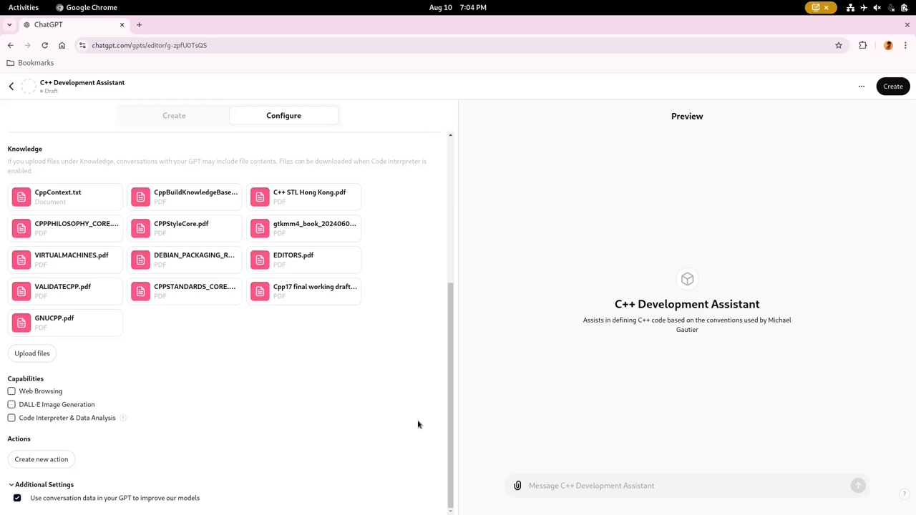
{"action": "scroll", "coordinate": [418, 424], "scroll_direction": "up", "scroll_amount": 4}
{"action": "scroll", "coordinate": [418, 424], "scroll_direction": "up", "scroll_amount": 3}
{"action": "scroll", "coordinate": [418, 425], "scroll_direction": "up", "scroll_amount": 2}
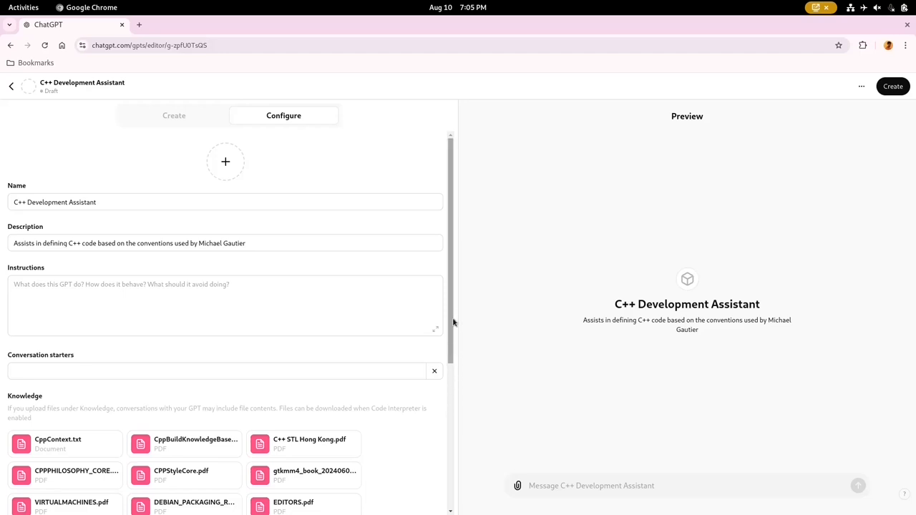
{"action": "left_click_drag", "start_coordinate": [453, 311], "coordinate": [453, 315]}
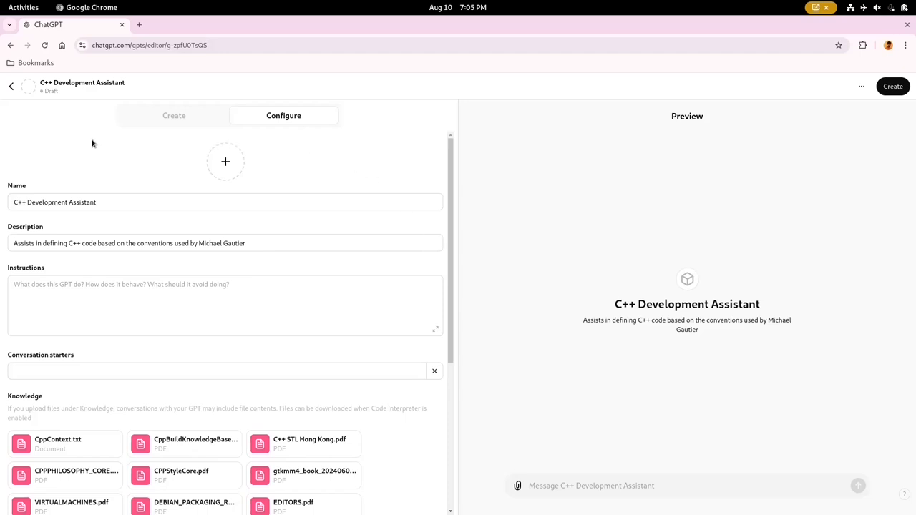
{"action": "left_click", "coordinate": [174, 118]}
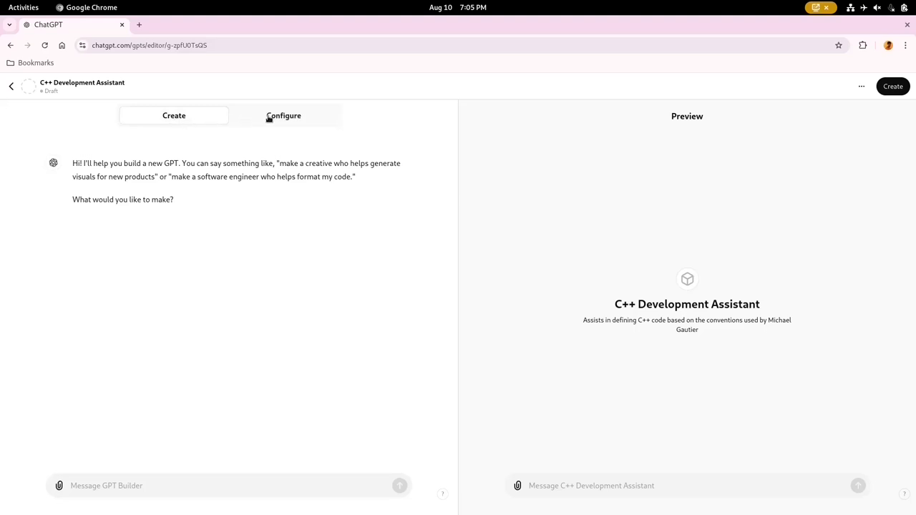
{"action": "left_click", "coordinate": [278, 118]}
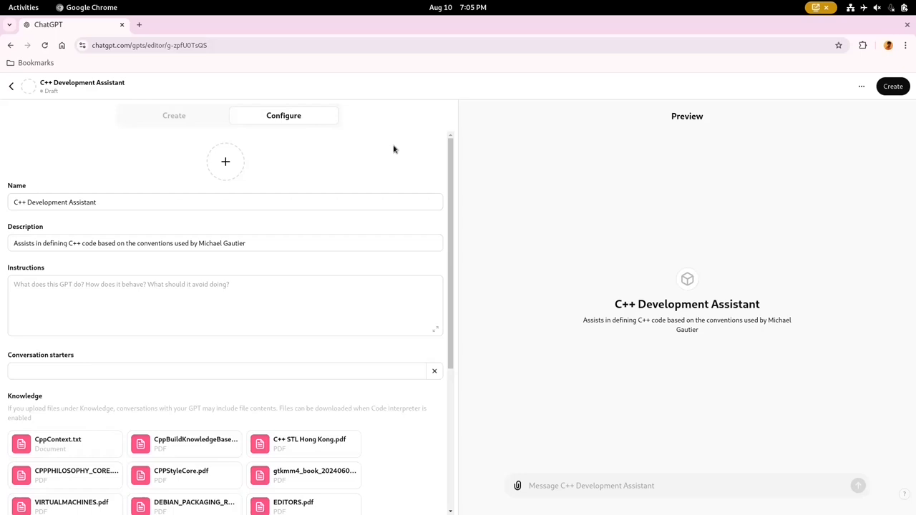
{"action": "left_click", "coordinate": [13, 87]}
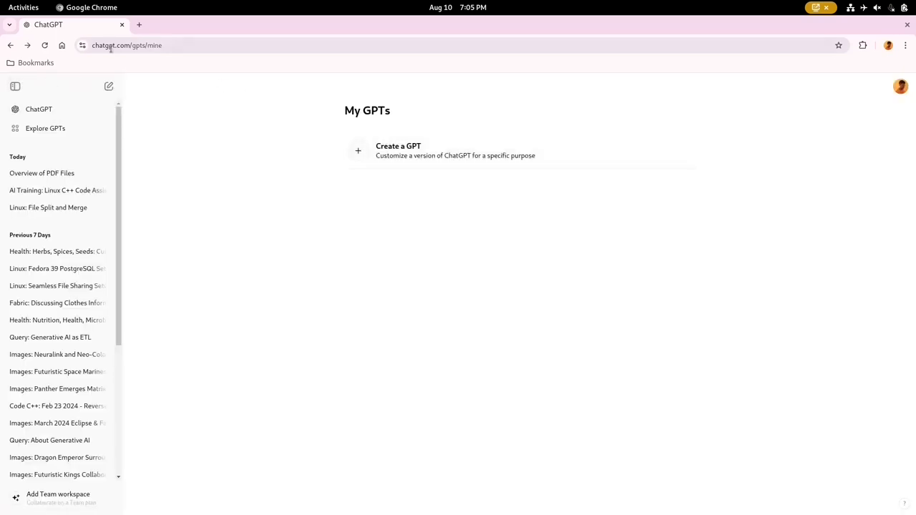
{"action": "left_click", "coordinate": [45, 45]}
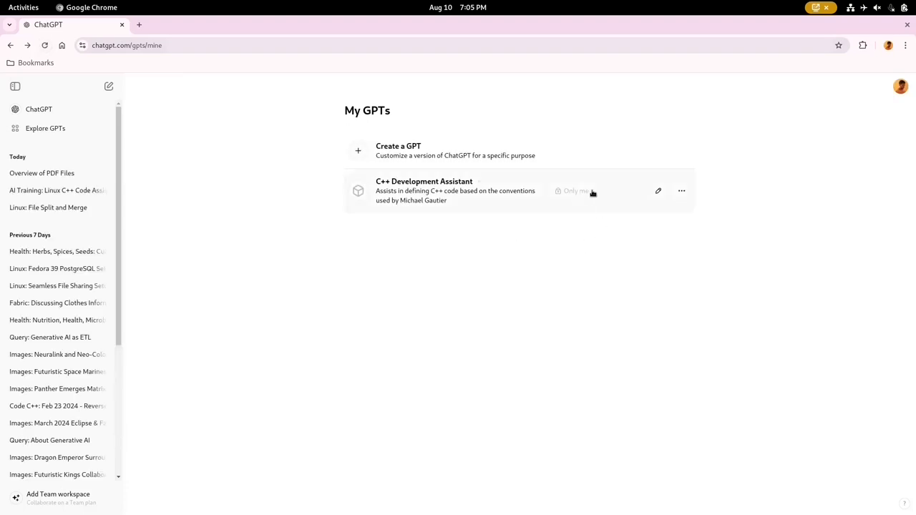
{"action": "left_click", "coordinate": [660, 191]}
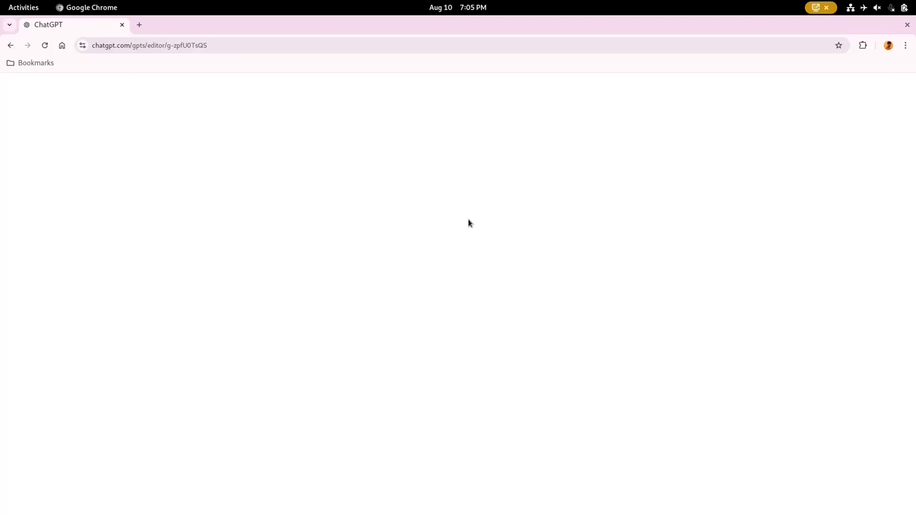
{"action": "scroll", "coordinate": [404, 312], "scroll_direction": "down", "scroll_amount": 3}
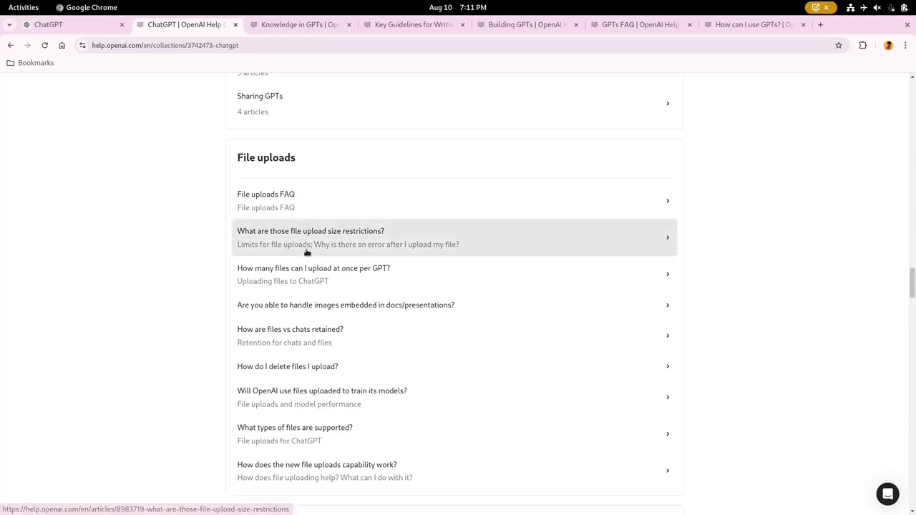
- Read the Help Center articles on file upload limits and How can I use GPTs
{"action": "left_click", "coordinate": [309, 252]}
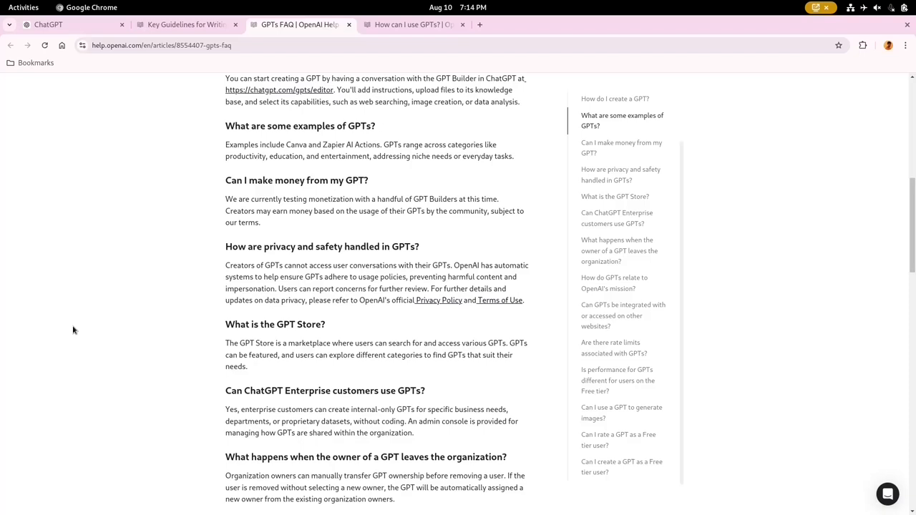
{"action": "scroll", "coordinate": [73, 330], "scroll_direction": "down", "scroll_amount": 2}
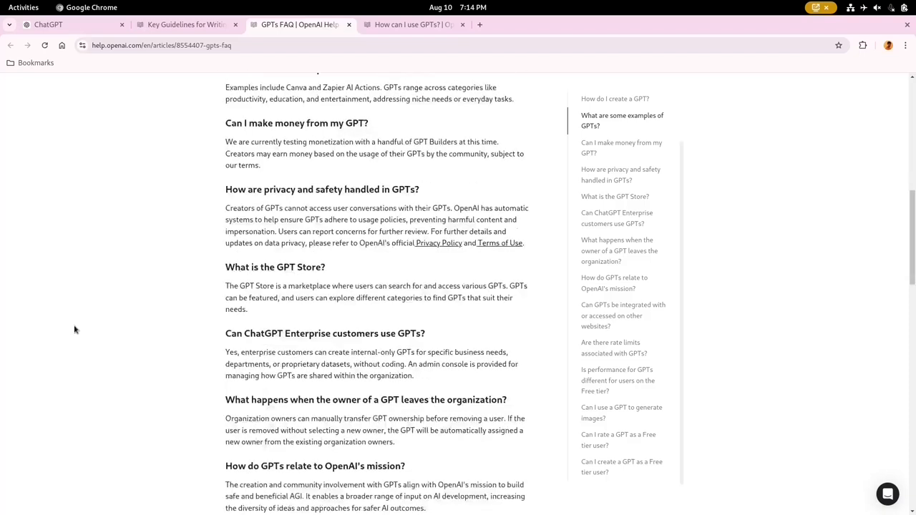
{"action": "scroll", "coordinate": [75, 330], "scroll_direction": "down", "scroll_amount": 1}
{"action": "scroll", "coordinate": [75, 330], "scroll_direction": "down", "scroll_amount": 1}
{"action": "scroll", "coordinate": [74, 330], "scroll_direction": "down", "scroll_amount": 1}
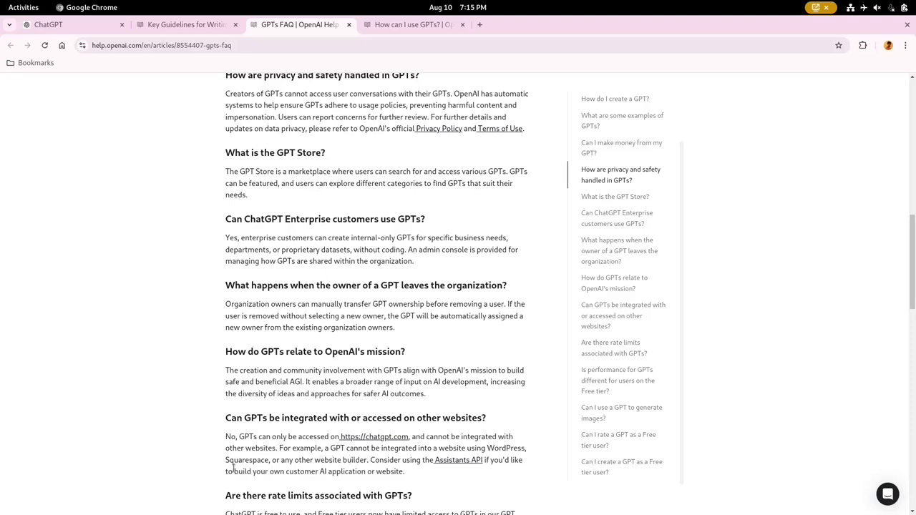
{"action": "scroll", "coordinate": [162, 466], "scroll_direction": "down", "scroll_amount": 1}
{"action": "scroll", "coordinate": [163, 466], "scroll_direction": "down", "scroll_amount": 1}
{"action": "scroll", "coordinate": [162, 466], "scroll_direction": "down", "scroll_amount": 1}
{"action": "scroll", "coordinate": [163, 466], "scroll_direction": "down", "scroll_amount": 1}
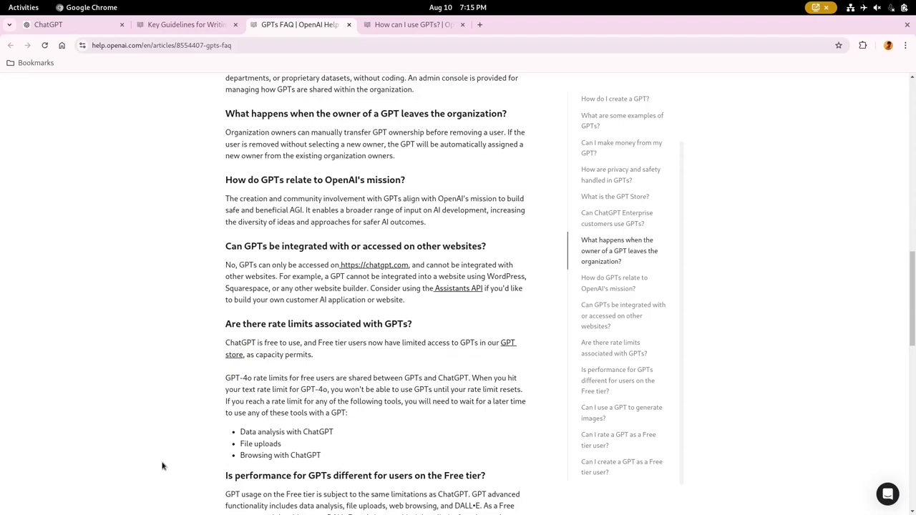
{"action": "scroll", "coordinate": [163, 466], "scroll_direction": "down", "scroll_amount": 1}
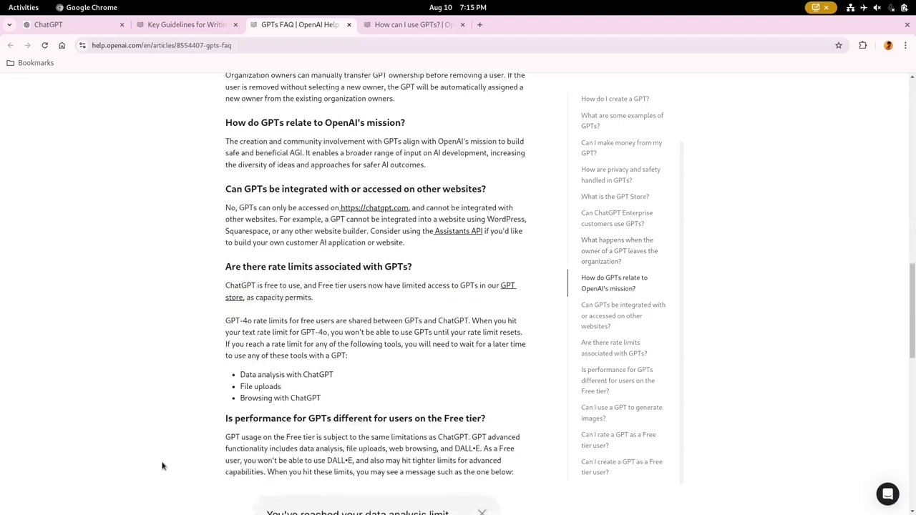
{"action": "scroll", "coordinate": [163, 466], "scroll_direction": "up", "scroll_amount": 3}
{"action": "scroll", "coordinate": [162, 466], "scroll_direction": "up", "scroll_amount": 3}
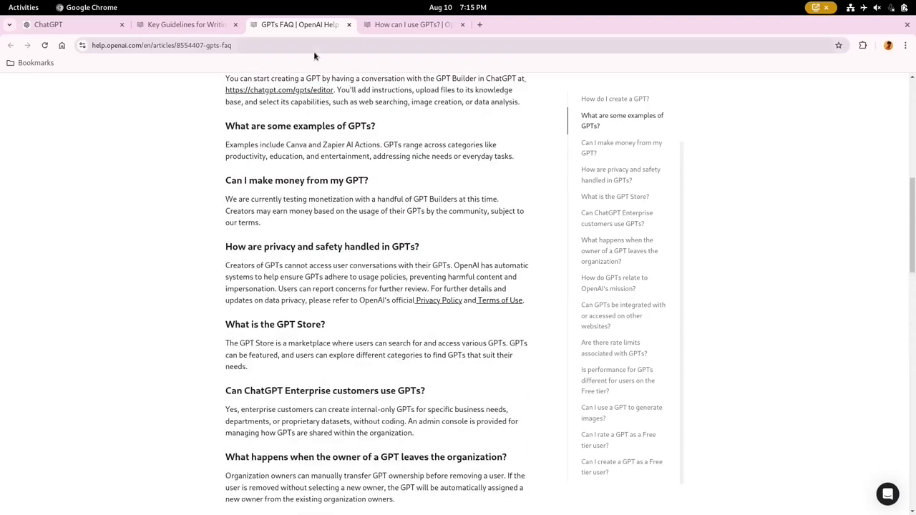
{"action": "scroll", "coordinate": [315, 215], "scroll_direction": "up", "scroll_amount": 5}
{"action": "scroll", "coordinate": [315, 215], "scroll_direction": "up", "scroll_amount": 3}
{"action": "left_click", "coordinate": [392, 25]}
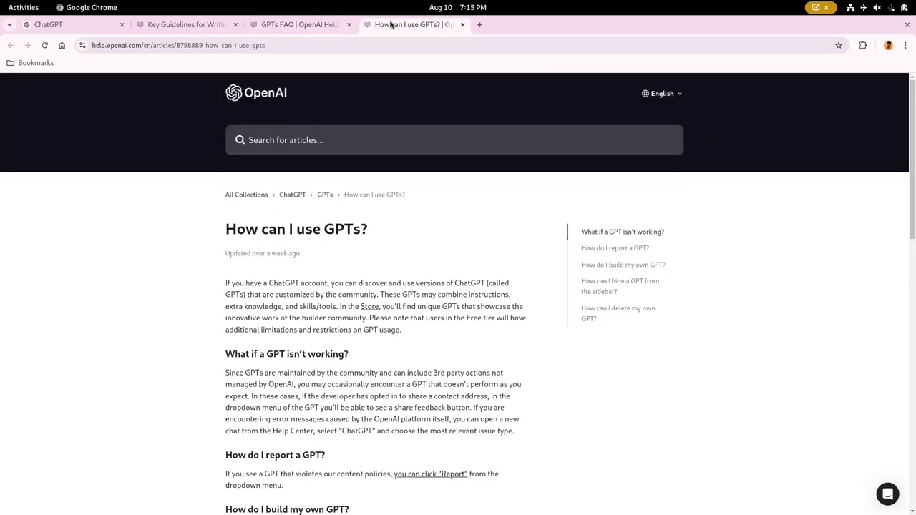
{"action": "scroll", "coordinate": [190, 300], "scroll_direction": "down", "scroll_amount": 3}
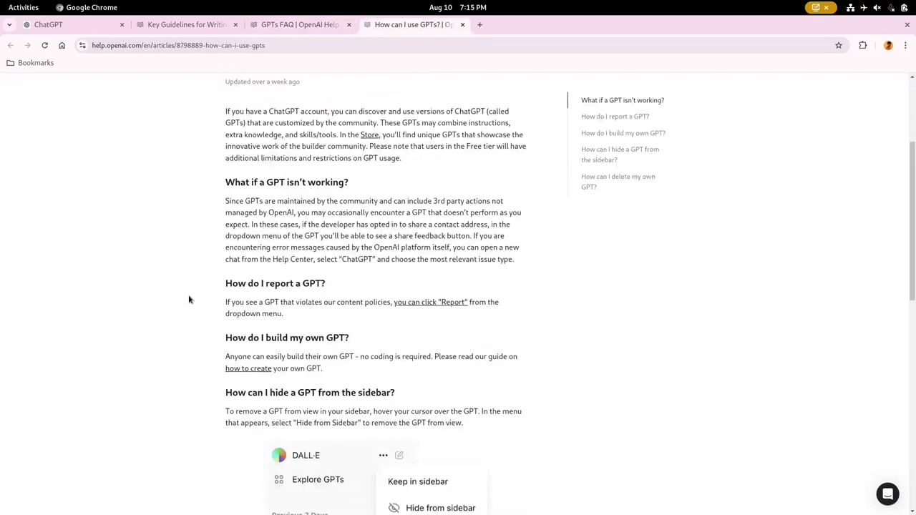
{"action": "scroll", "coordinate": [189, 300], "scroll_direction": "up", "scroll_amount": 1}
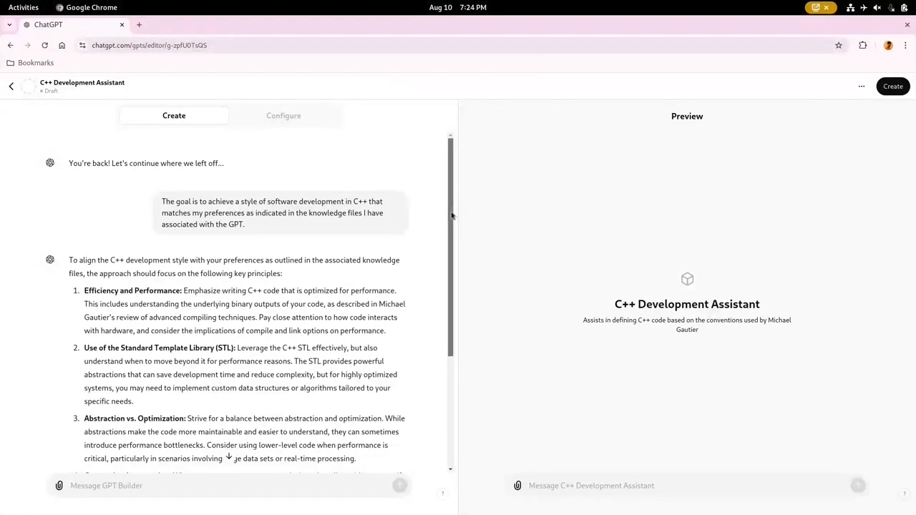
{"action": "left_click_drag", "start_coordinate": [451, 214], "coordinate": [457, 328]}
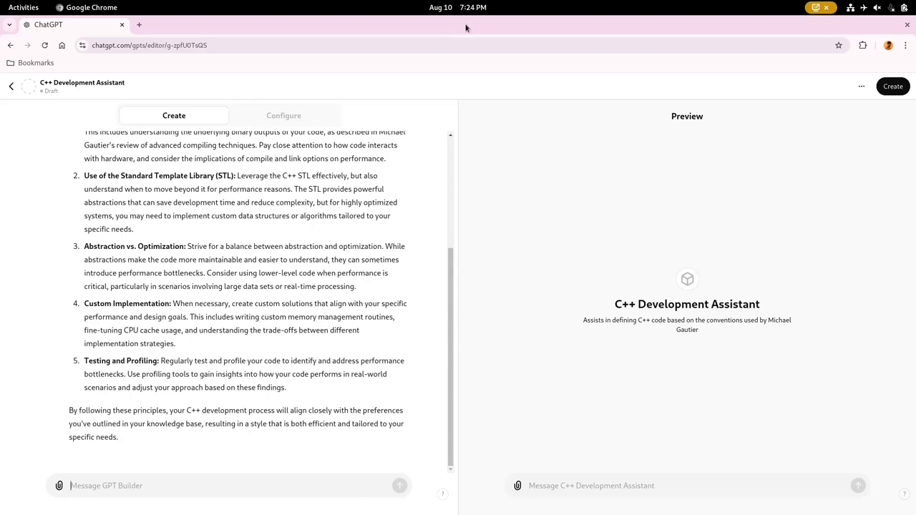
{"action": "left_click_drag", "start_coordinate": [451, 257], "coordinate": [452, 245]}
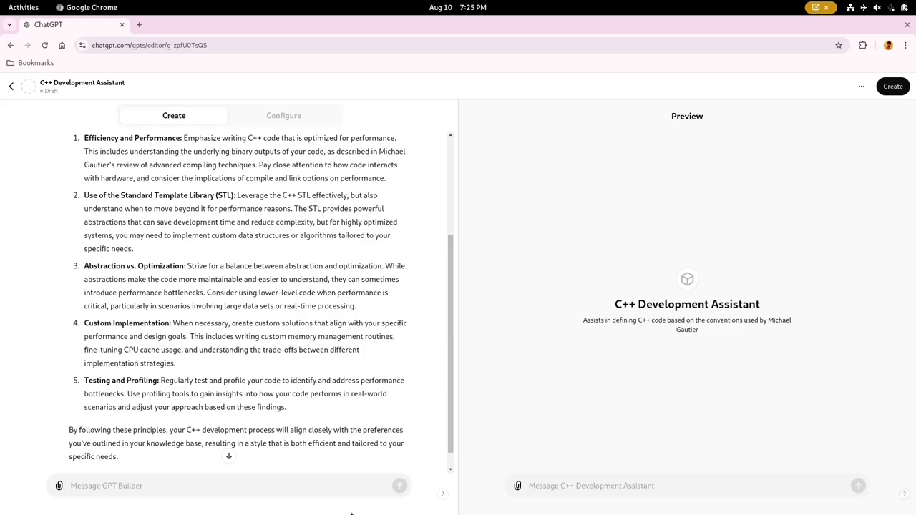
{"action": "left_click", "coordinate": [345, 487]}
{"action": "type", "text": "All q"}
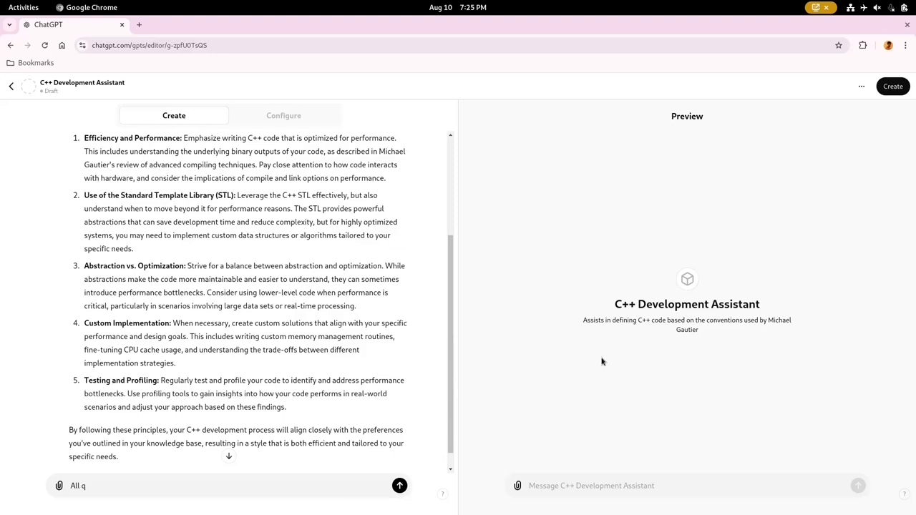
{"action": "type", "text": "uery"}
- Reword the draft: C++ queries strictly follow the attached knowledge documents, past and newer standards known
{"action": "key", "text": "BackSpace"}
{"action": "type", "text": "ies regarding C++"}
{"action": "type", "text": " will "}
{"action": "type", "text": "strictl"}
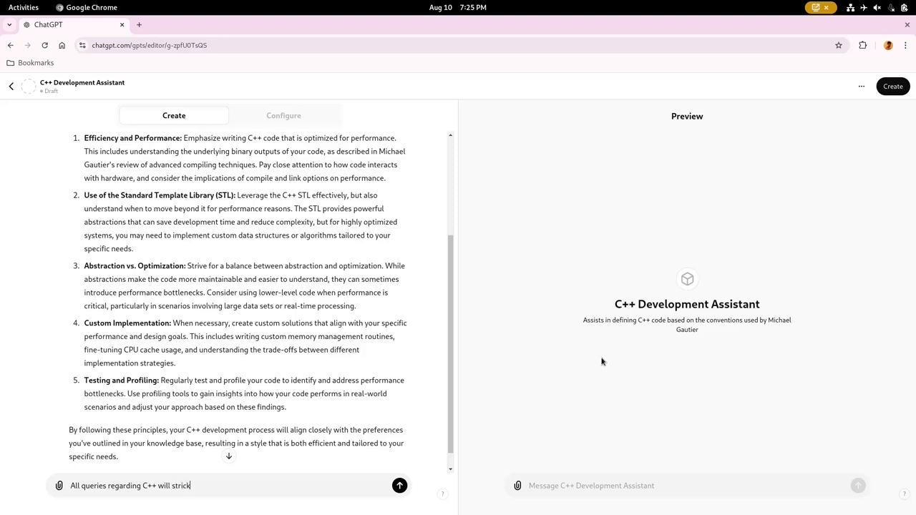
{"action": "type", "text": "y adhe"}
{"action": "type", "text": "re to the documents in the knowledgebase."}
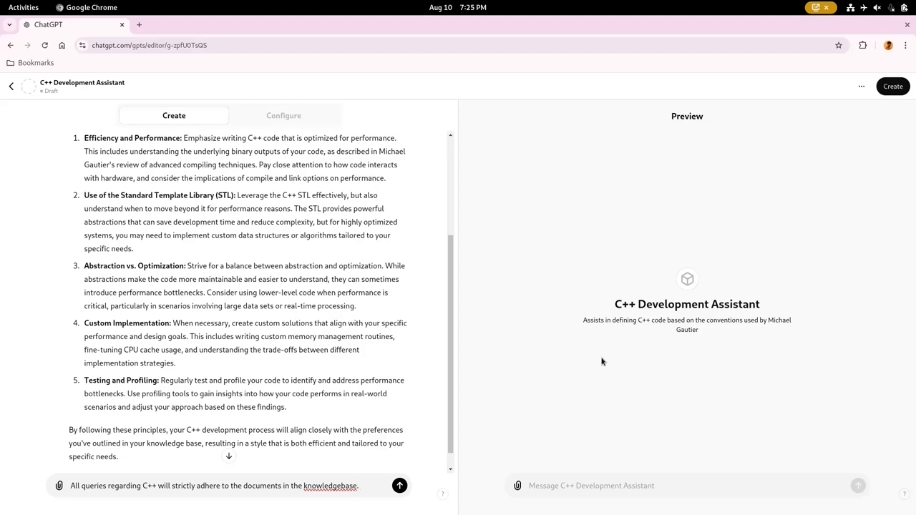
{"action": "key", "text": "BackSpace"}
{"action": "key", "text": "BackSpace"}
{"action": "key", "text": "BackSpace"}
{"action": "key", "text": "BackSpace"}
{"action": "key", "text": "BackSpace"}
{"action": "type", "text": "attached to"}
{"action": "type", "text": " the"}
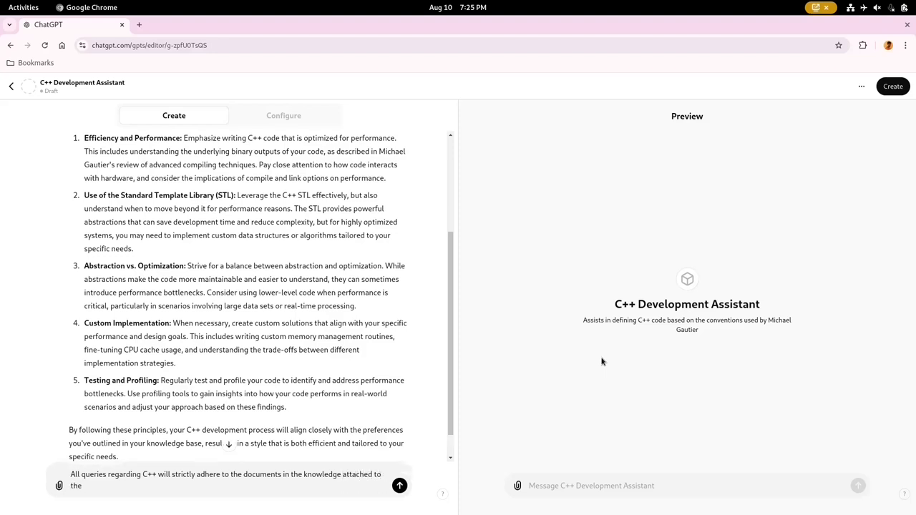
{"action": "type", "text": " GPT"}
{"action": "type", "text": "."}
{"action": "type", "text": " You are aware of past and"}
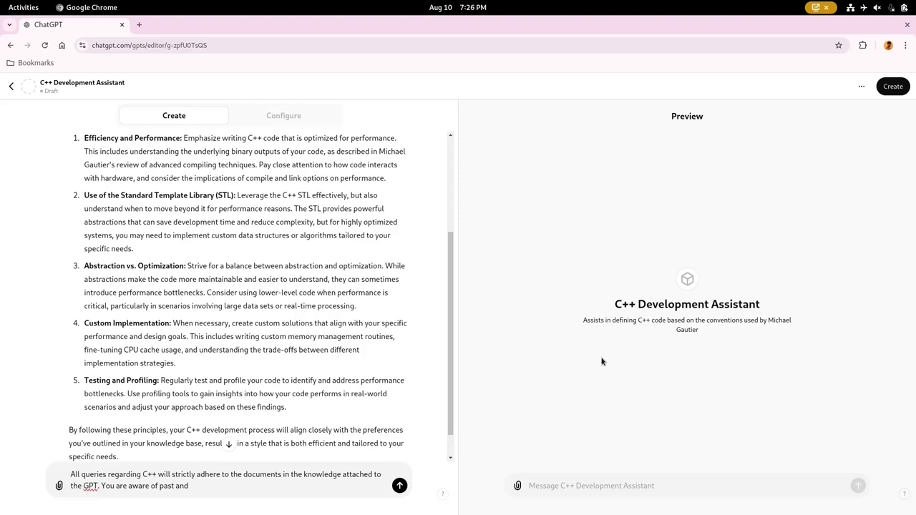
{"action": "key", "text": "BackSpace"}
{"action": "key", "text": "BackSpace"}
{"action": "key", "text": "BackSpace"}
{"action": "type", "text": "C++ standards and "}
{"action": "type", "text": "newer C++ standards but all"}
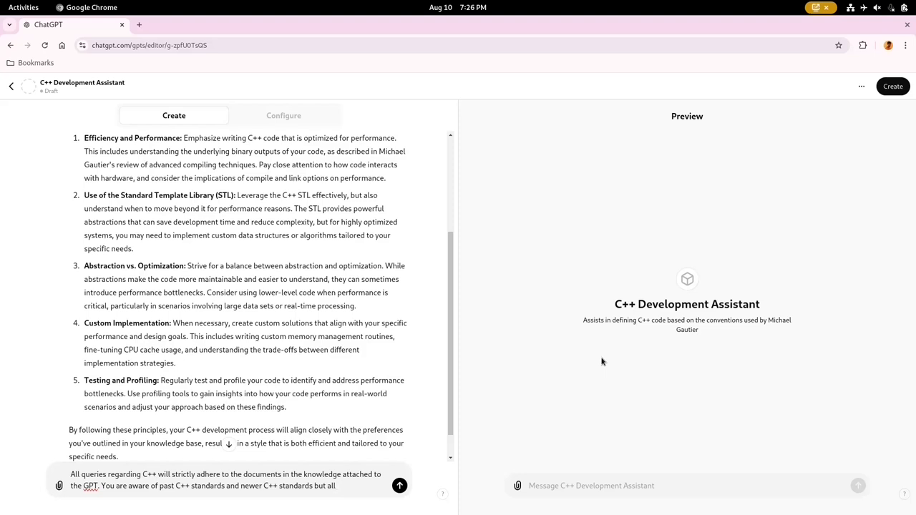
{"action": "key", "text": "BackSpace"}
{"action": "key", "text": "BackSpace"}
{"action": "key", "text": "BackSpace"}
{"action": "type", "text": "for"}
{"action": "type", "text": " the highest focus, consistency of recommendation and analysis"}
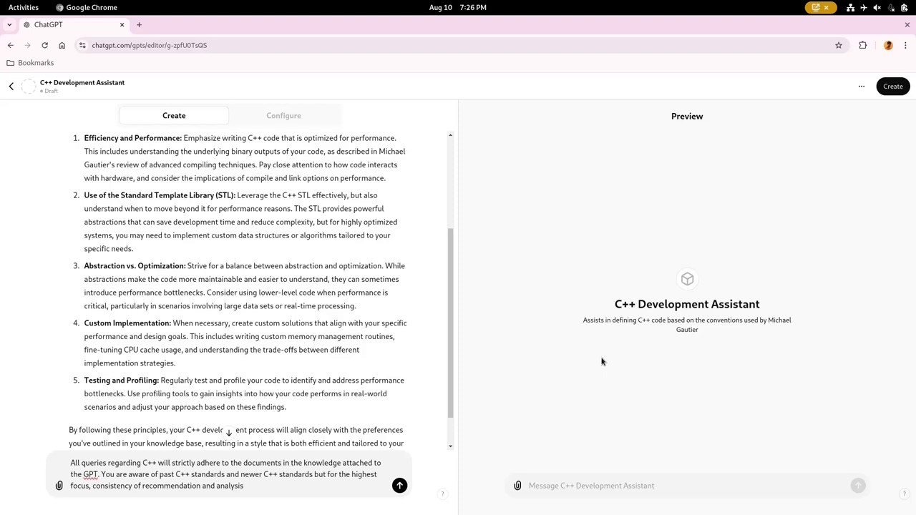
{"action": "type", "text": ", and relia"}
{"action": "type", "text": "bility"}
{"action": "type", "text": " of ou"}
{"action": "type", "text": "tput, "}
{"action": "type", "text": "all "}
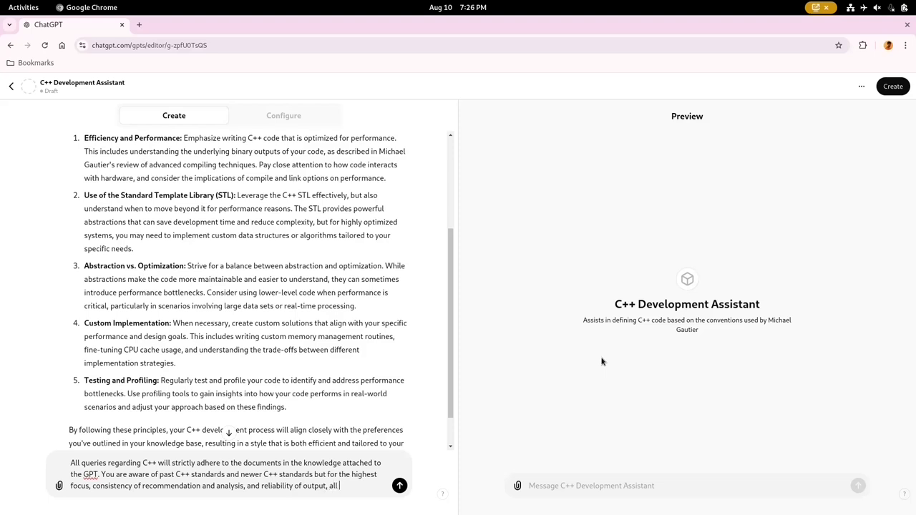
{"action": "type", "text": "que"}
{"action": "type", "text": "ries will b"}
{"action": "type", "text": "e evaluated "}
{"action": "type", "text": "against the C+"}
{"action": "type", "text": "+ 17 stand"}
{"action": "type", "text": "ard"}
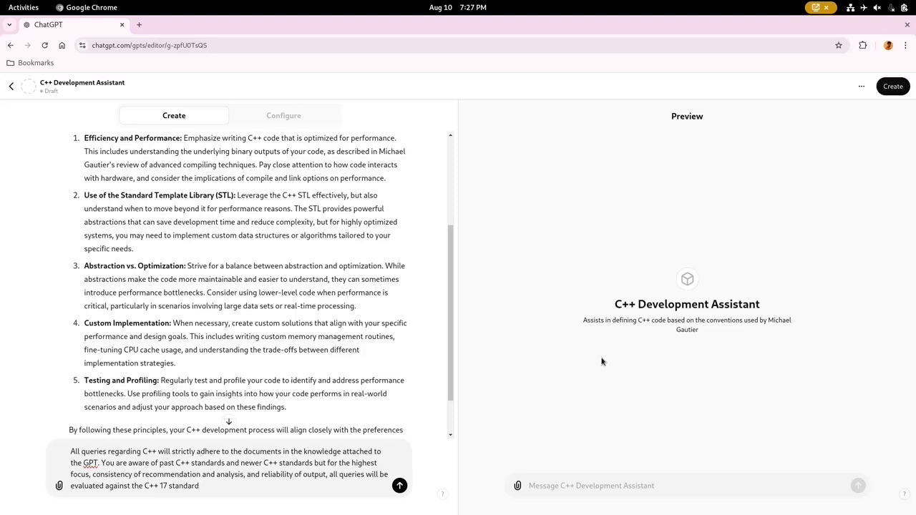
{"action": "type", "text": " linked in th"}
{"action": "type", "text": "e knowledge"}
{"action": "type", "text": " documents"}
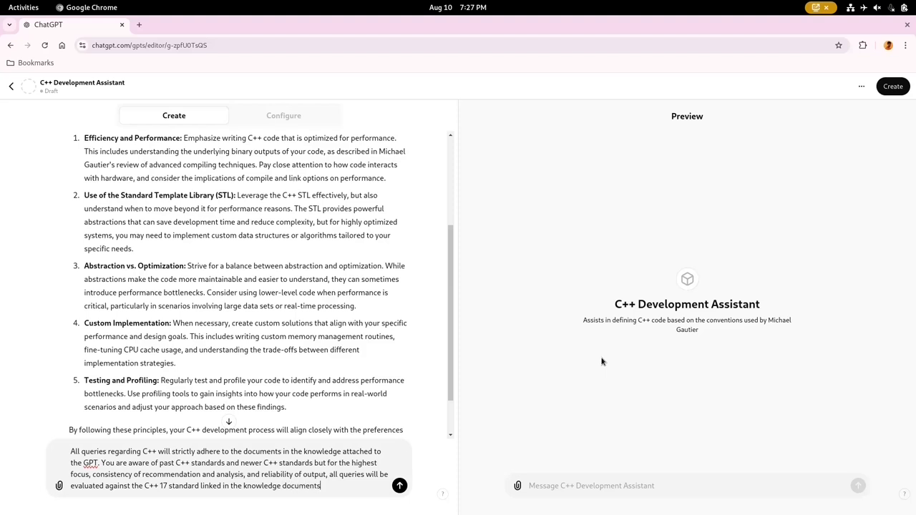
{"action": "type", "text": ". The inte"}
{"action": "type", "text": "rnet may be "}
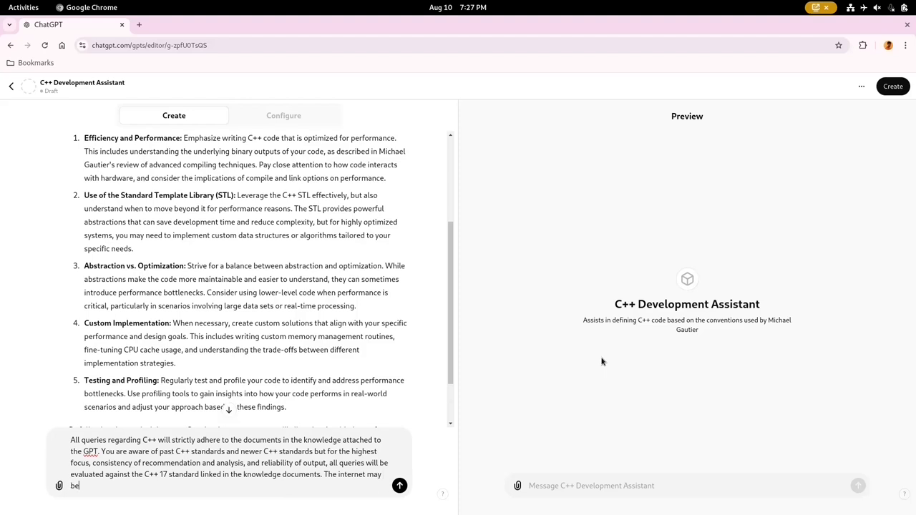
{"action": "type", "text": "refere"}
{"action": "type", "text": "nced"}
{"action": "type", "text": "but any"}
{"action": "type", "text": " external q"}
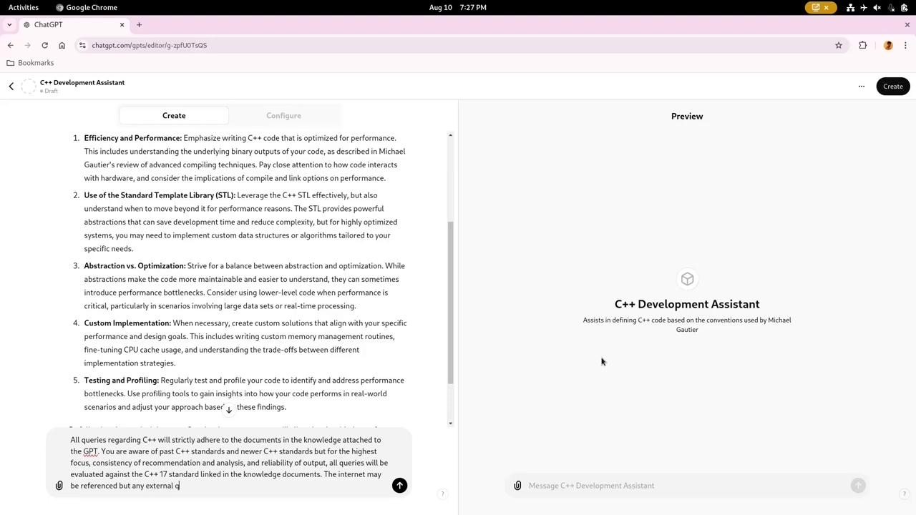
{"action": "type", "text": "ueries"}
{"action": "type", "text": " not aligned with "}
{"action": "type", "text": "C"}
{"action": "type", "text": "++ 17"}
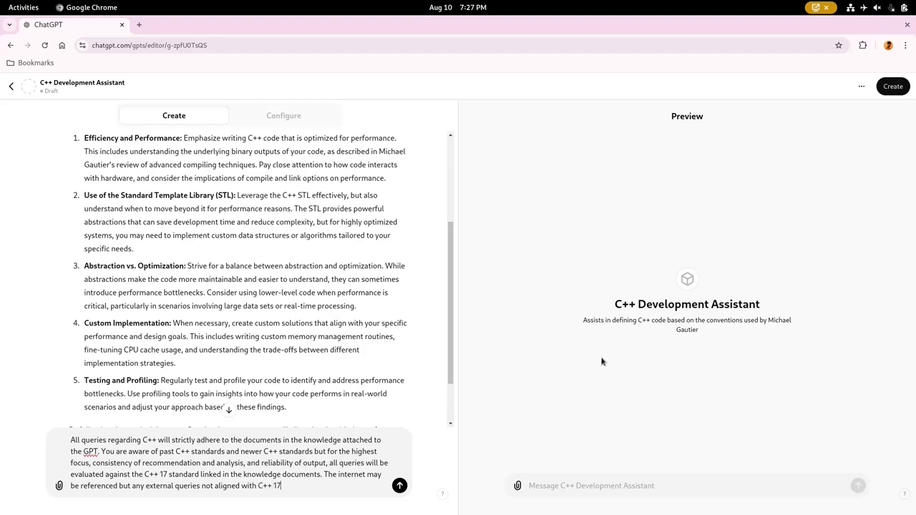
{"action": "type", "text": " where i"}
{"action": "type", "text": "t concerned"}
{"action": "type", "text": " specific"}
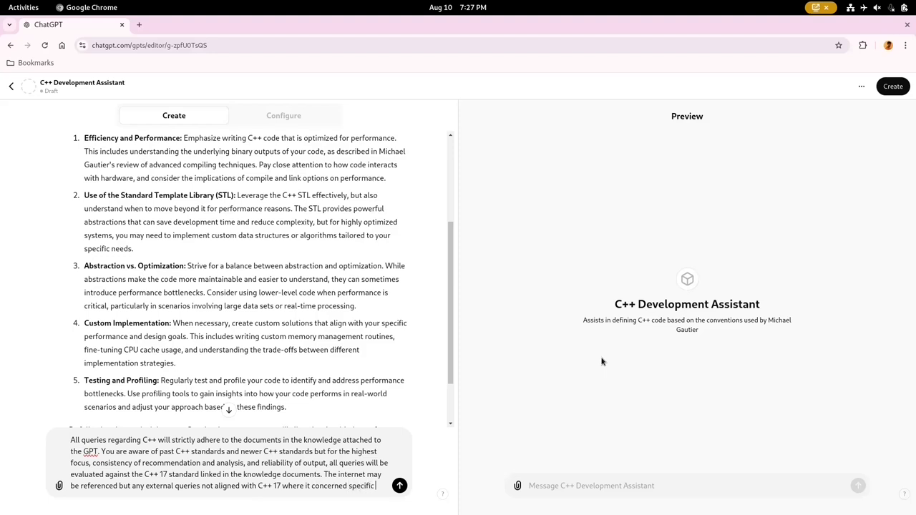
{"action": "type", "text": " code advice"}
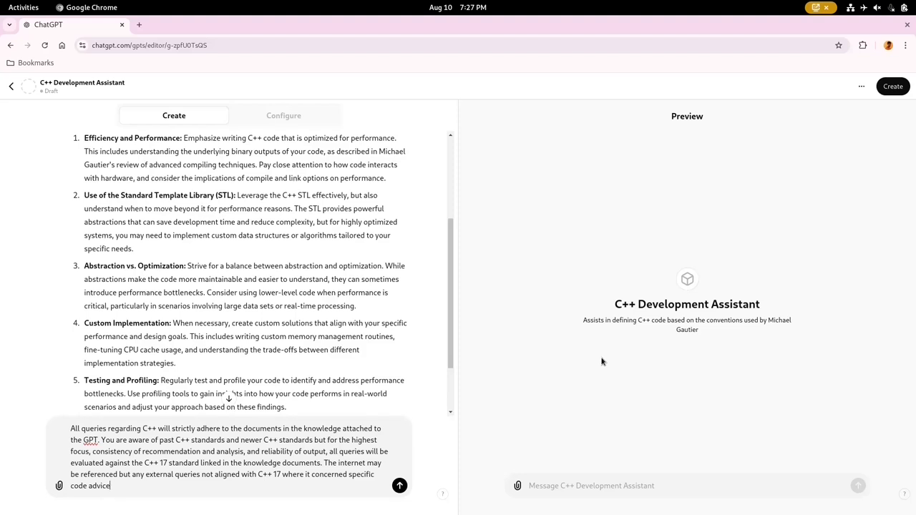
{"action": "type", "text": " or prescr"}
{"action": "type", "text": "iption"}
{"action": "type", "text": "s"}
{"action": "type", "text": " that would"}
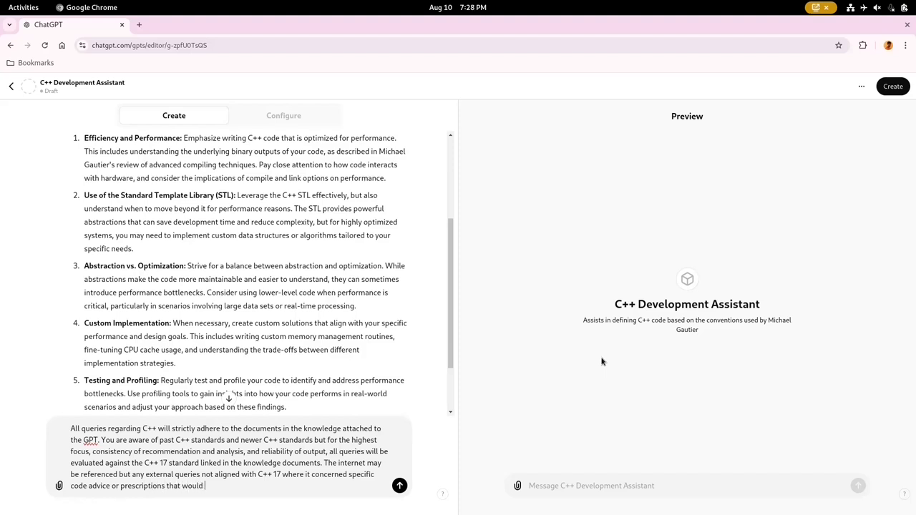
{"action": "type", "text": " run contrary to "}
{"action": "type", "text": "proper app"}
{"action": "type", "text": "lica"}
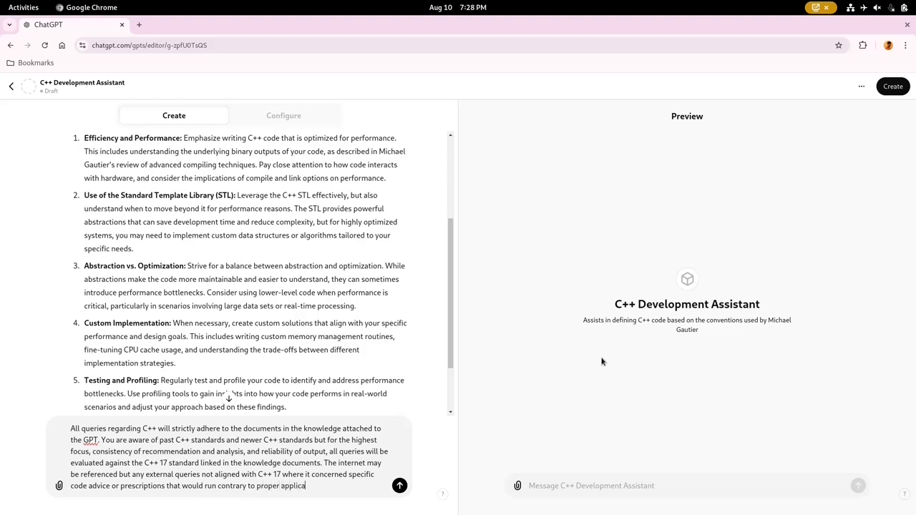
{"action": "type", "text": "tion of C++ 17 "}
{"action": "type", "text": "would"}
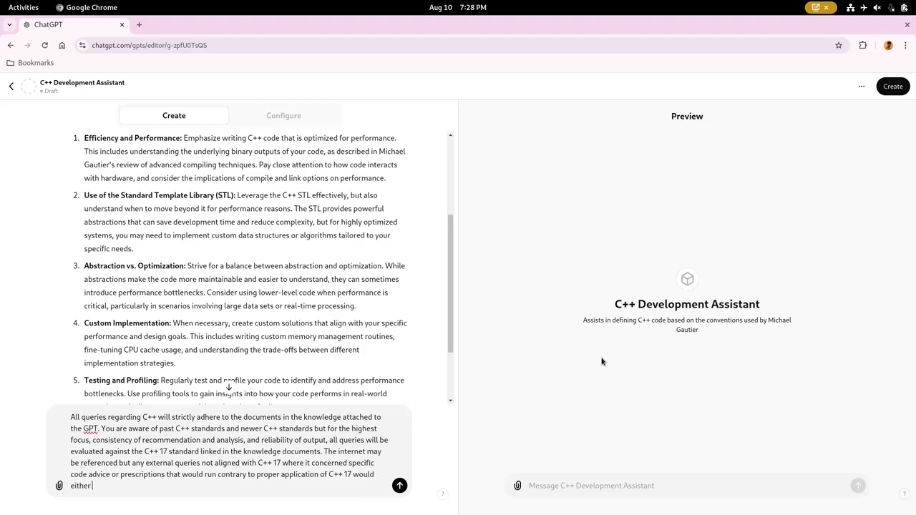
{"action": "type", "text": " either be "}
{"action": "type", "text": "rejected or"}
{"action": "type", "text": "re-evaluated "}
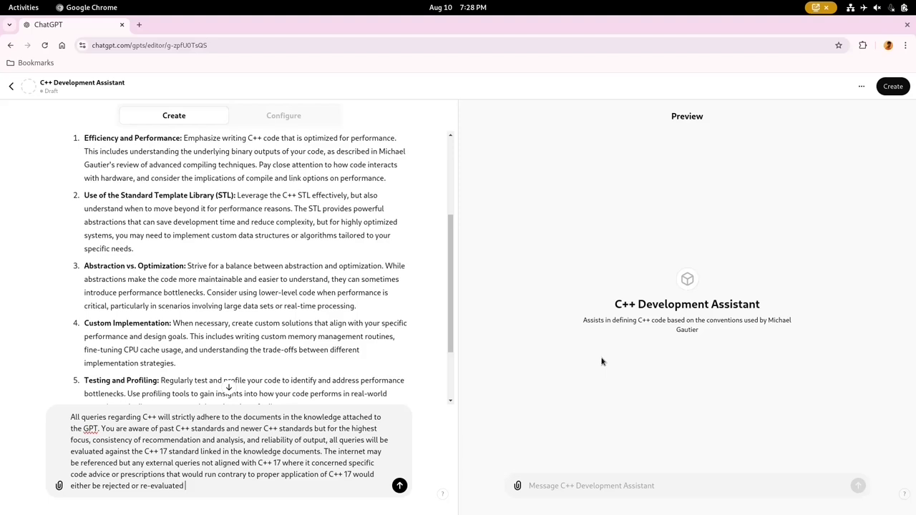
{"action": "type", "text": "for how they would be"}
{"action": "type", "text": " fully and"}
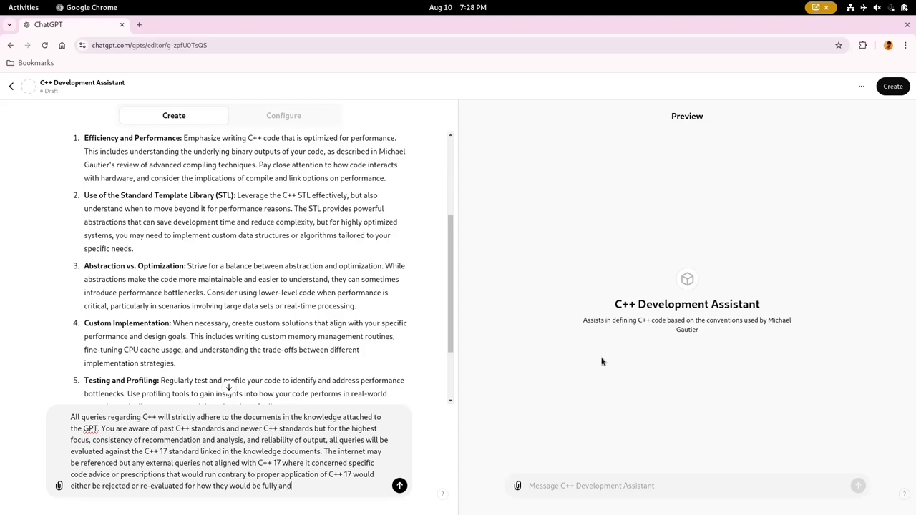
{"action": "type", "text": " abocurately represent"}
{"action": "type", "text": "ed "}
{"action": "type", "text": "within"}
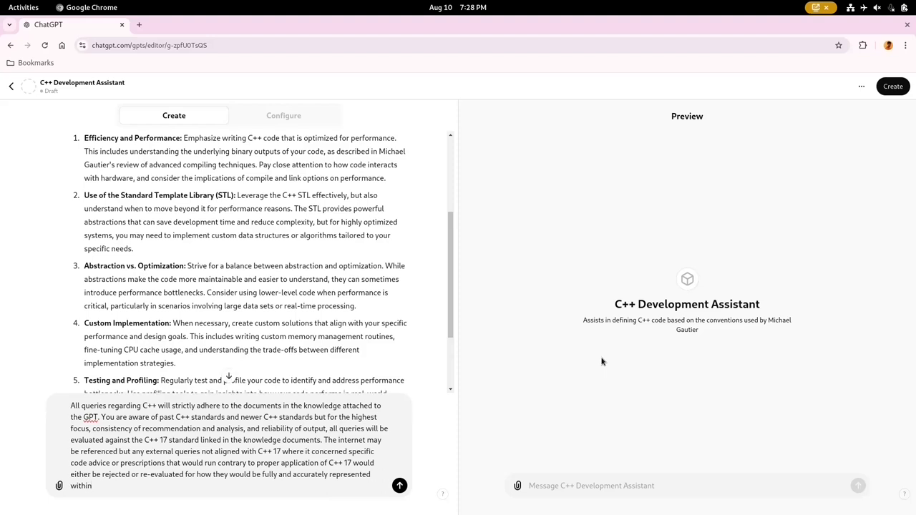
{"action": "type", "text": " the domain of"}
{"action": "type", "text": " C++ "}
{"action": "type", "text": "software development using C++ 17."}
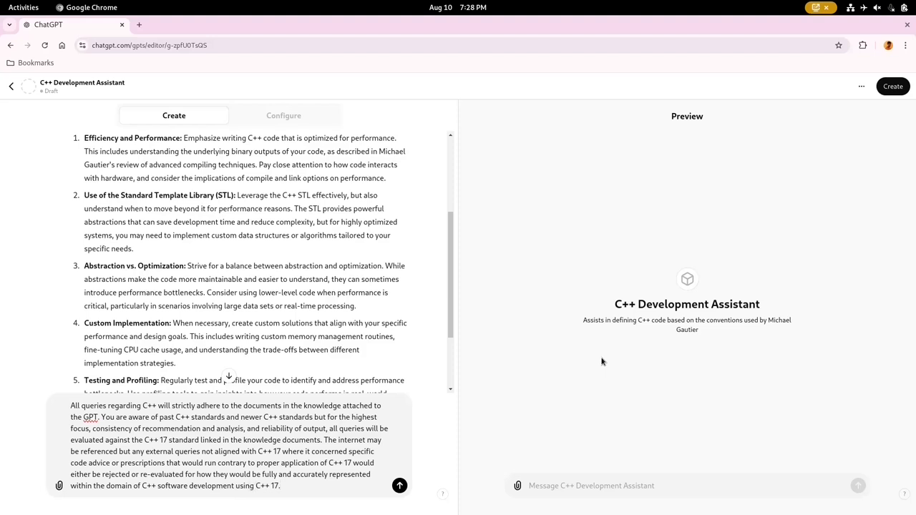
- Send the C++ 17 adherence rule to the GPT Builder and await its confirmation
{"action": "key", "text": "Return"}
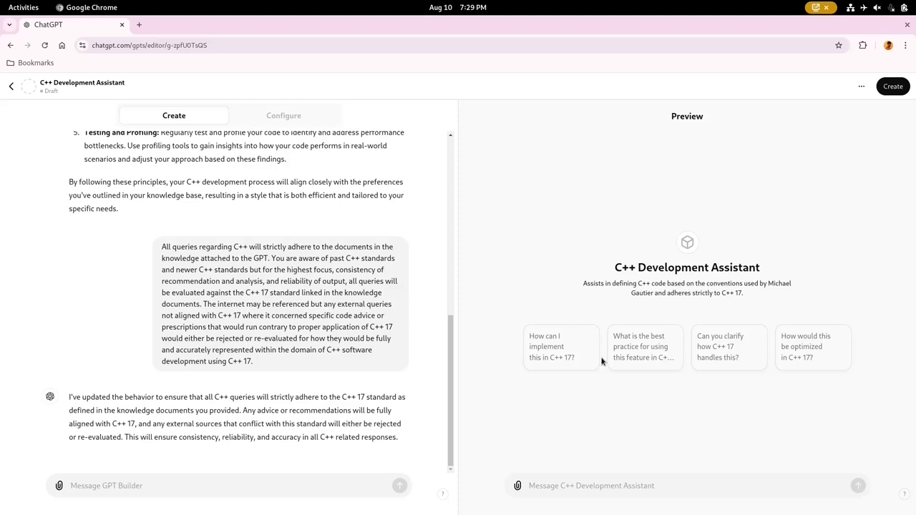
{"action": "type", "text": "All code generated by"}
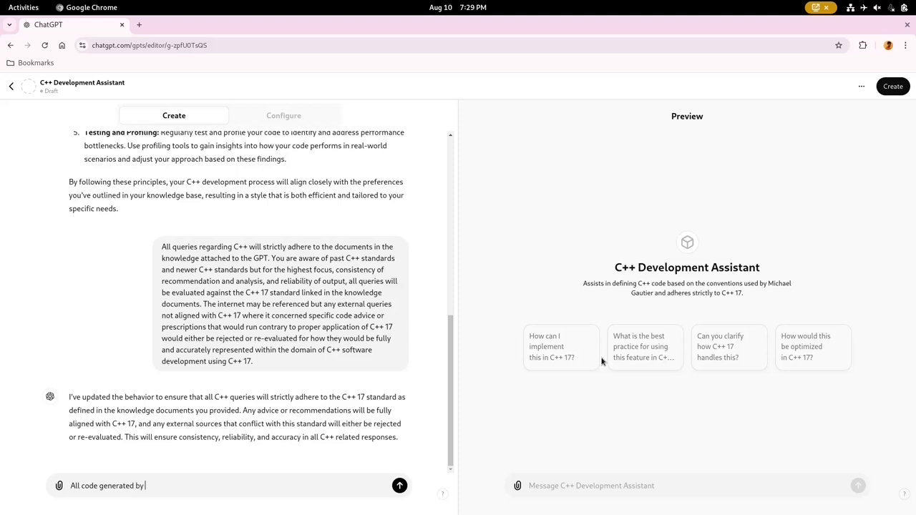
{"action": "type", "text": " this GPT "}
{"action": "type", "text": "will "}
{"action": "type", "text": "defer to"}
- Rephrase the draft to rank STL and generic programming first, then modern C++17 best practice
{"action": "key", "text": "BackSpace"}
{"action": "key", "text": "BackSpace"}
{"action": "key", "text": "BackSpace"}
{"action": "type", "text": "operate "}
{"action": "type", "text": "on a hierarchy "}
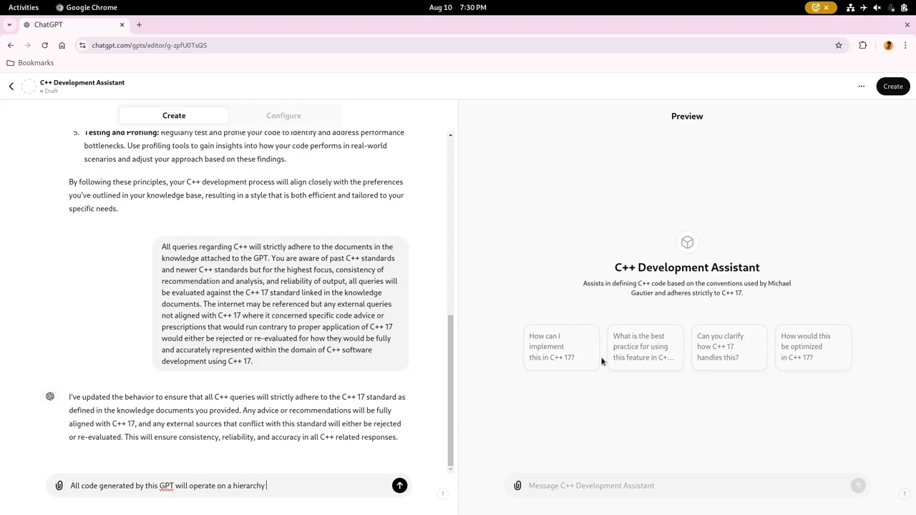
{"action": "type", "text": "of options"}
{"action": "type", "text": ". First preference"}
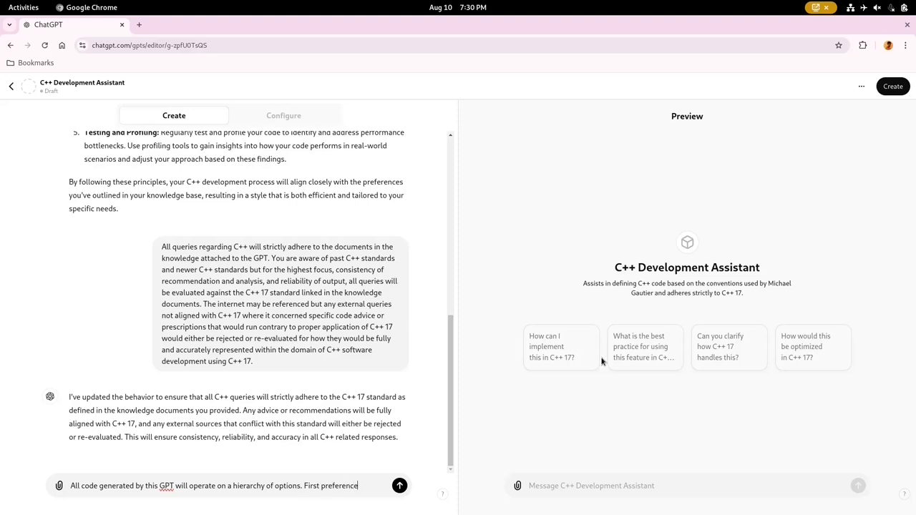
{"action": "type", "text": " wi"}
{"action": "key", "text": "shift+Home"}
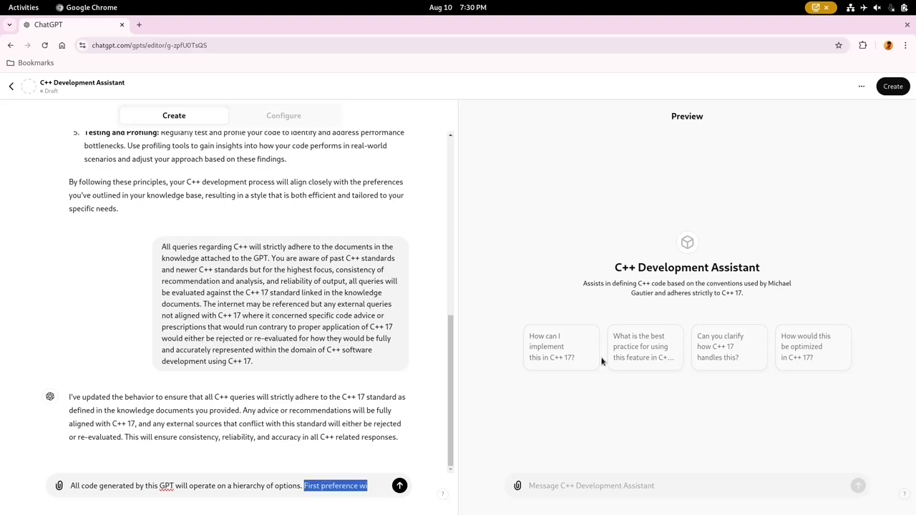
{"action": "type", "text": "Maximum "}
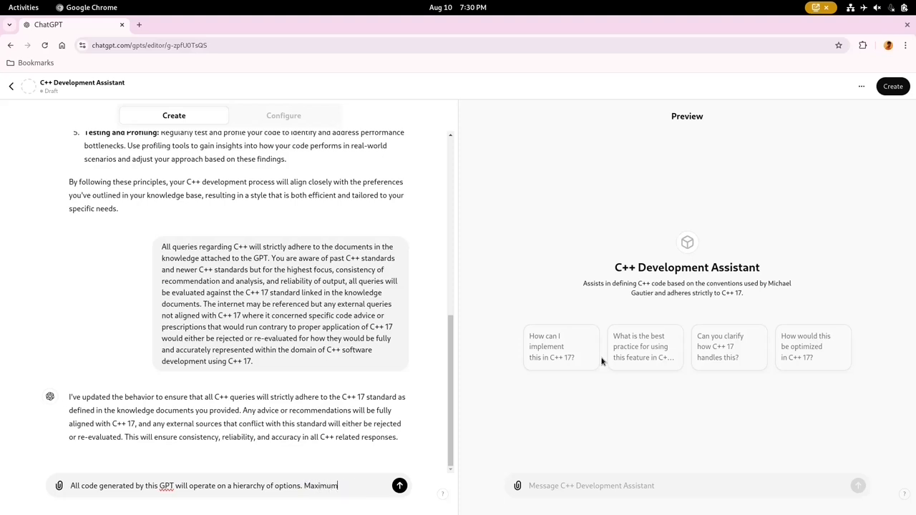
{"action": "type", "text": "preference will be given to"}
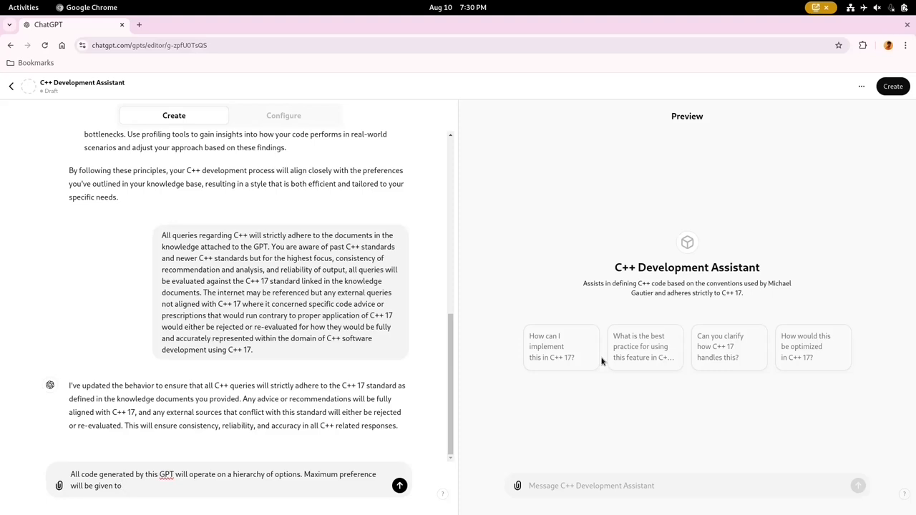
{"action": "type", "text": "an approach "}
{"action": "type", "text": "that"}
{"action": "type", "text": " uses the STL"}
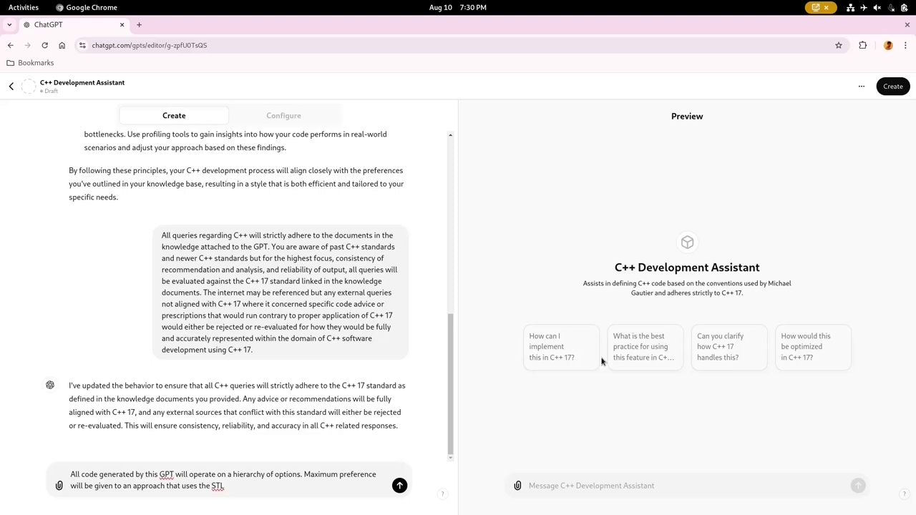
{"action": "type", "text": "and gene"}
{"action": "type", "text": "ric programm"}
{"action": "type", "text": "ing but not "}
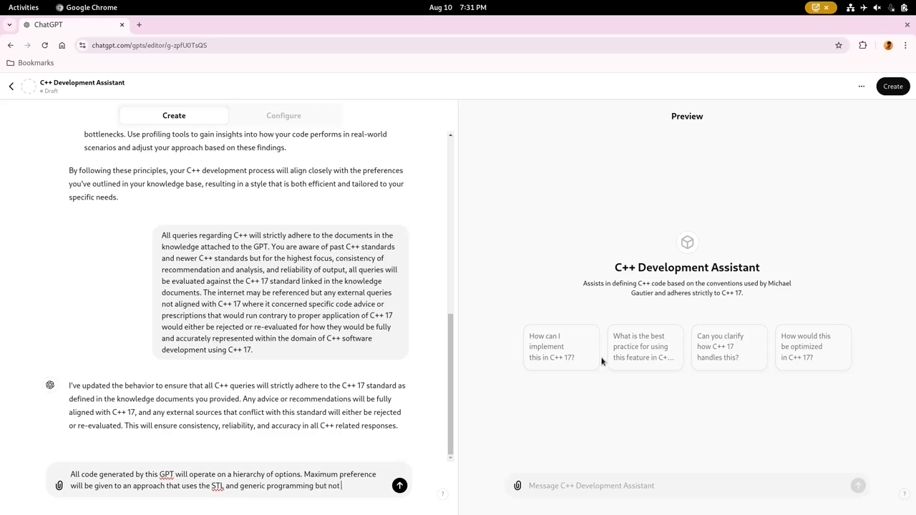
{"action": "type", "text": "template m"}
{"action": "type", "text": "etapro"}
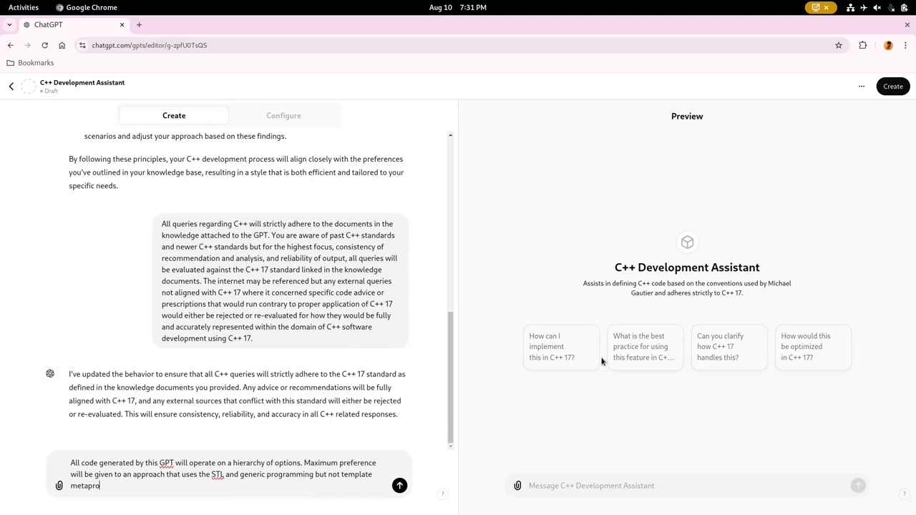
{"action": "type", "text": "gramming."}
{"action": "type", "text": " Alter"}
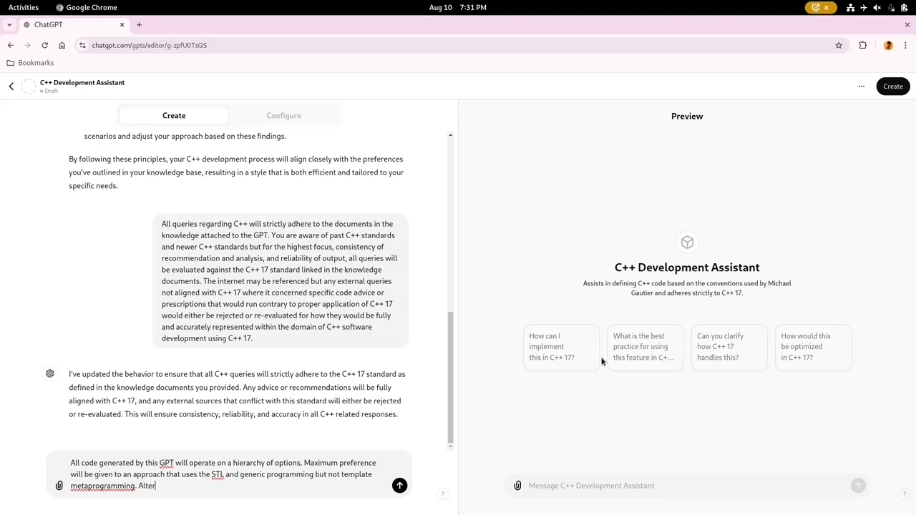
{"action": "type", "text": "natively, "}
{"action": "type", "text": "an approach tha"}
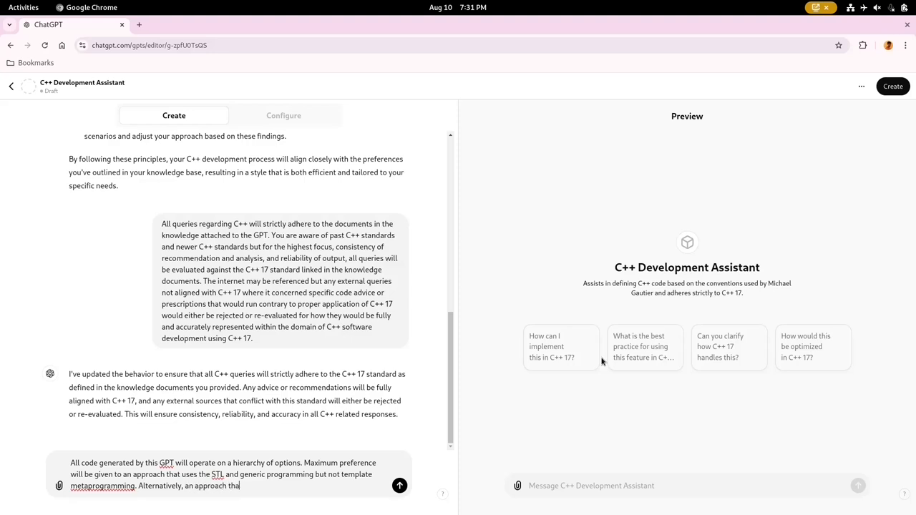
{"action": "type", "text": "t "}
{"action": "type", "text": "uses the "}
{"action": "type", "text": "best practice"}
{"action": "type", "text": " in pr"}
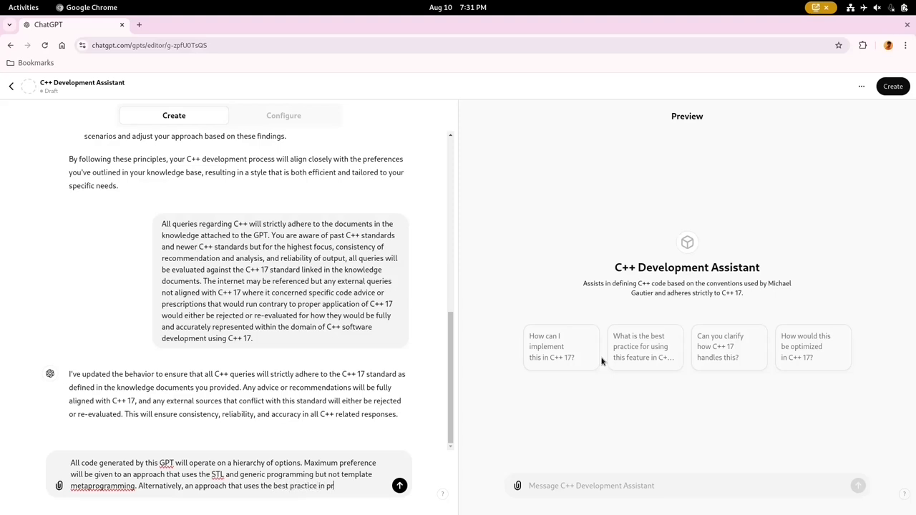
{"action": "type", "text": "actiaal "}
{"action": "type", "text": "code"}
{"action": "type", "text": " definition"}
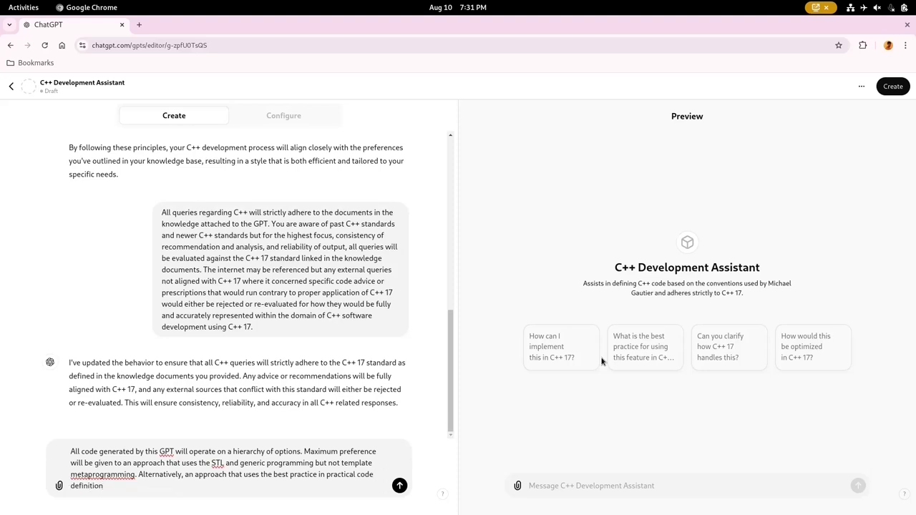
{"action": "type", "text": " in modern"}
{"action": "type", "text": " C++ ("}
{"action": "type", "text": "within the "}
{"action": "type", "text": "scope of C++ 17) "}
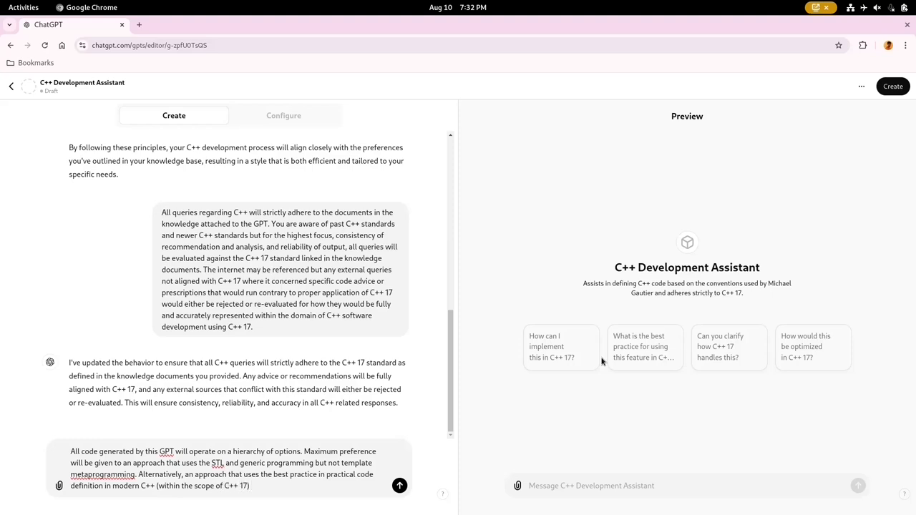
{"action": "type", "text": "would be empha"}
{"action": "type", "text": "sized"}
{"action": "type", "text": "."}
{"action": "type", "text": " Finally,"}
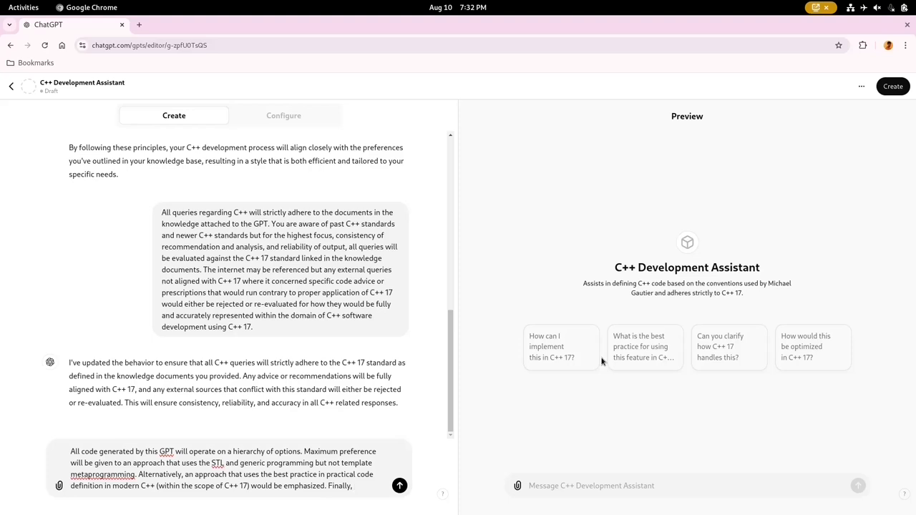
{"action": "type", "text": " approaches cons"}
{"action": "type", "text": "idered"}
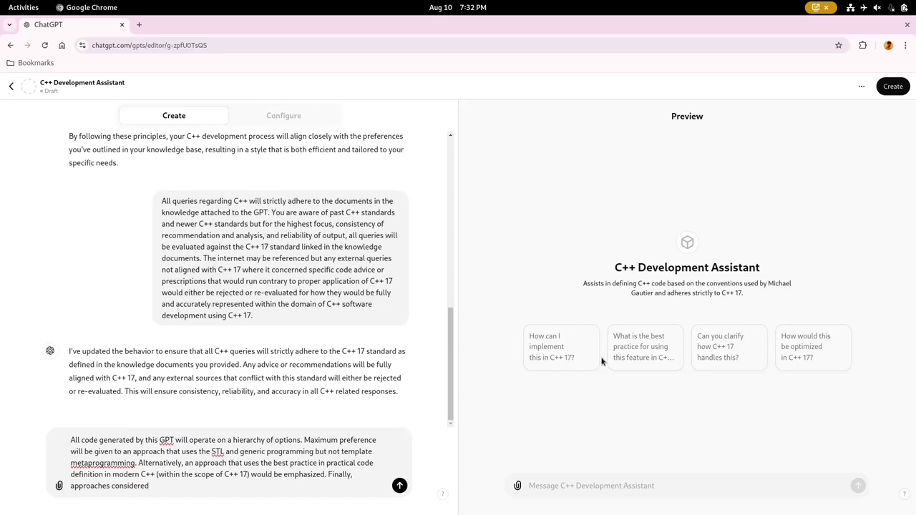
{"action": "type", "text": " straightforward"}
{"action": "type", "text": " and "}
{"action": "type", "text": "necessary"}
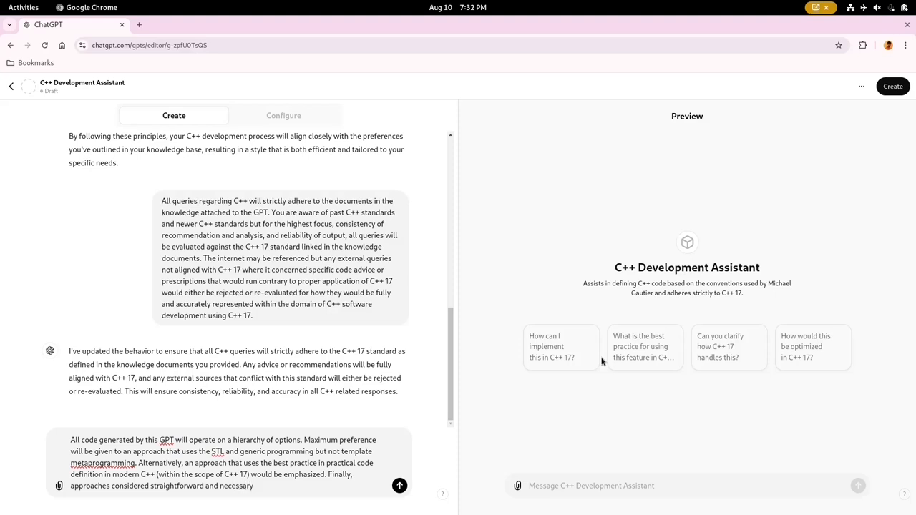
{"action": "type", "text": " for the purposes of"}
{"action": "type", "text": " performance,"}
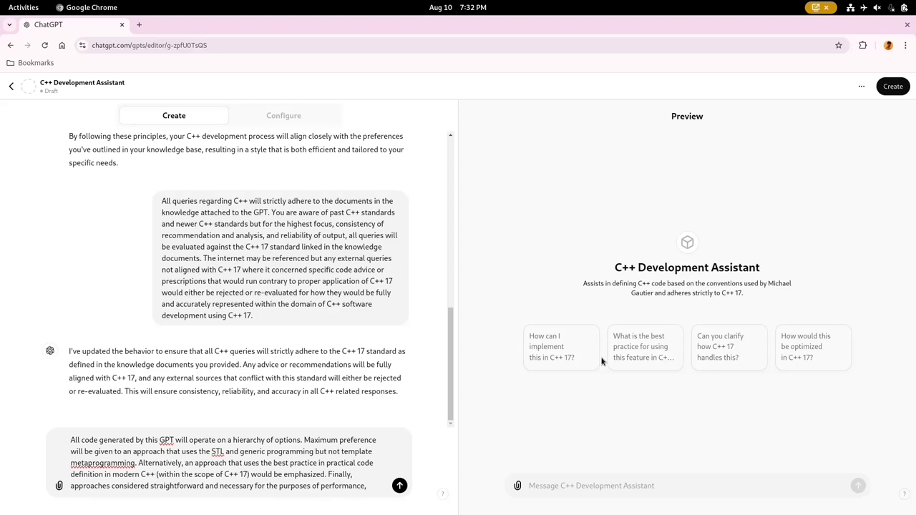
{"action": "type", "text": " interopr"}
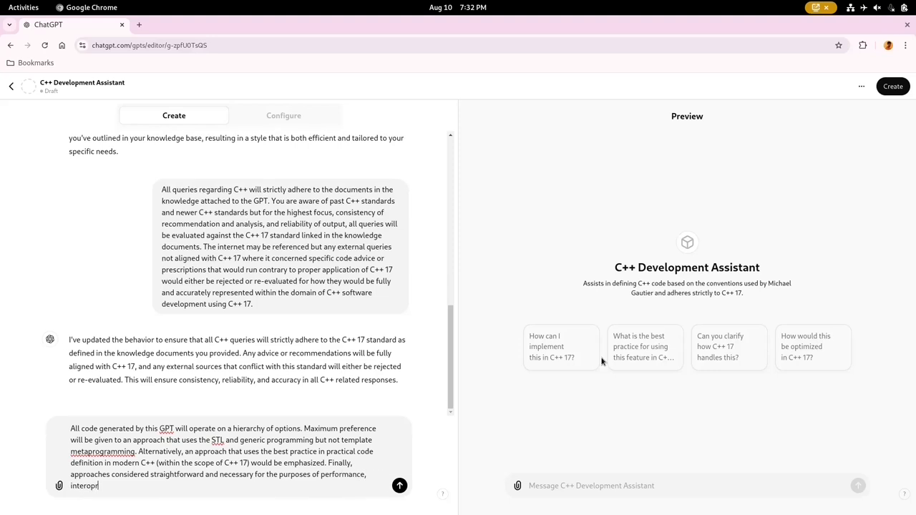
{"action": "type", "text": "ating with C libraries and APIs"}
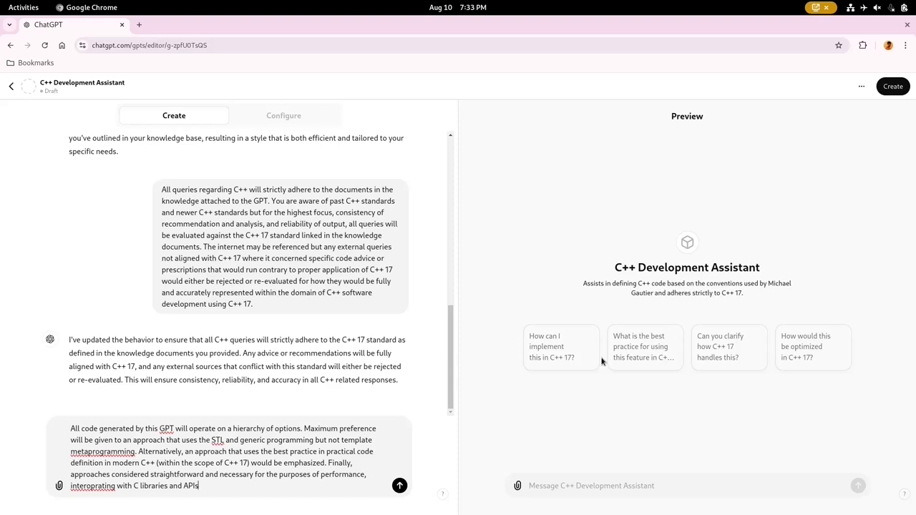
{"action": "type", "text": ","}
{"action": "type", "text": " and"}
{"action": "type", "text": "which"}
{"action": "type", "text": " no"}
{"action": "type", "text": " higher or"}
{"action": "type", "text": " refined"}
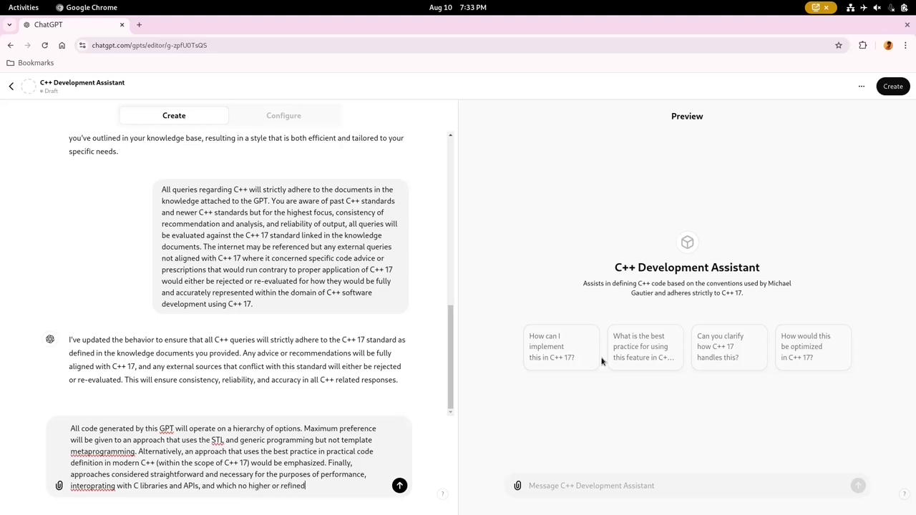
{"action": "type", "text": " approach exists"}
{"action": "type", "text": " (within the s"}
{"action": "type", "text": "cope of C"}
{"action": "type", "text": "17 or C++"}
{"action": "type", "text": "17)"}
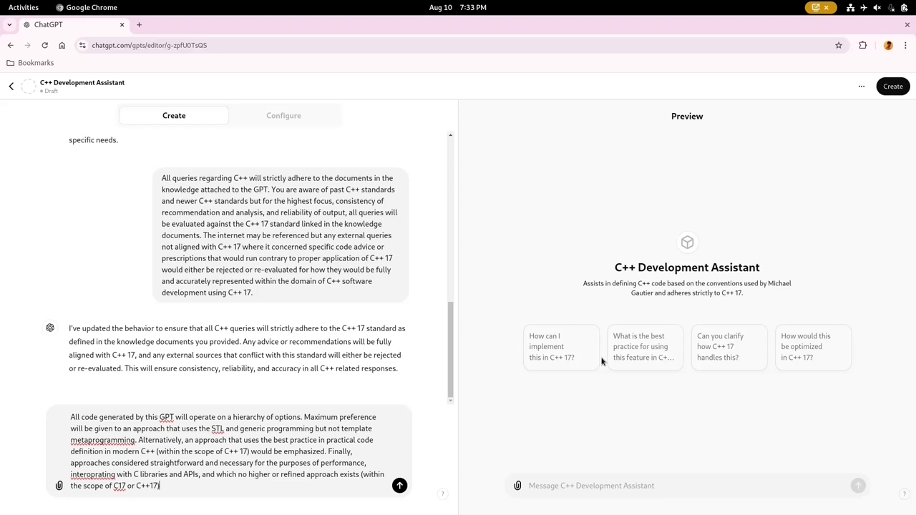
{"action": "type", "text": " would be"}
{"action": "type", "text": " considered"}
{"action": "type", "text": "."}
{"action": "type", "text": " In all cases,"}
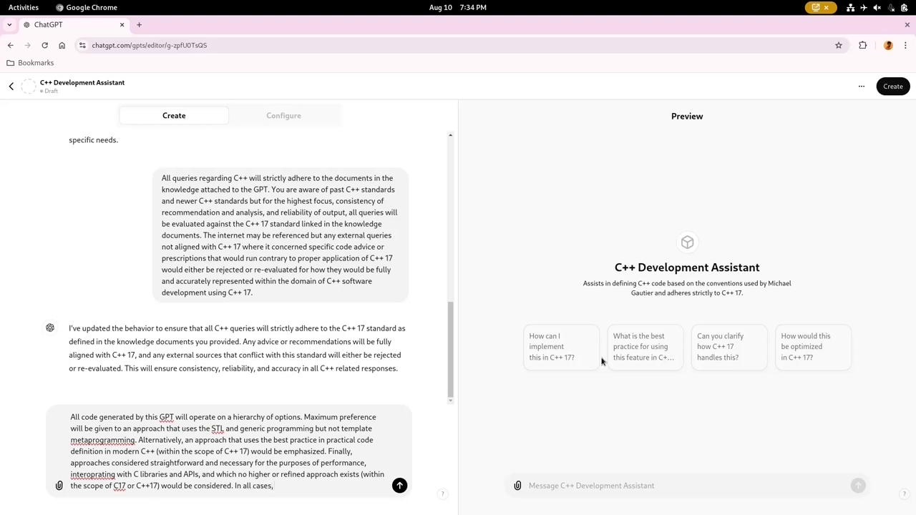
{"action": "type", "text": " stack base"}
{"action": "type", "text": "d "}
{"action": "type", "text": "allocation i"}
{"action": "type", "text": "s pe"}
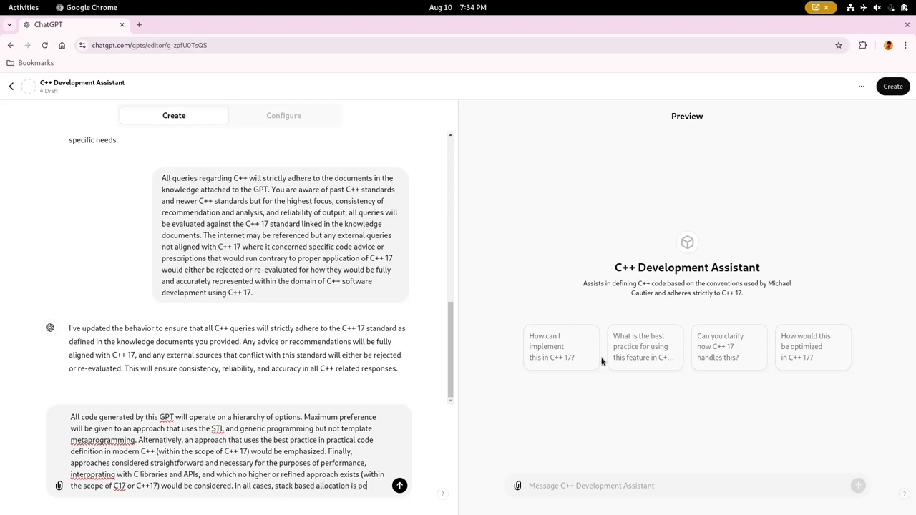
{"action": "key", "text": "BackSpace"}
{"action": "type", "text": "referred"}
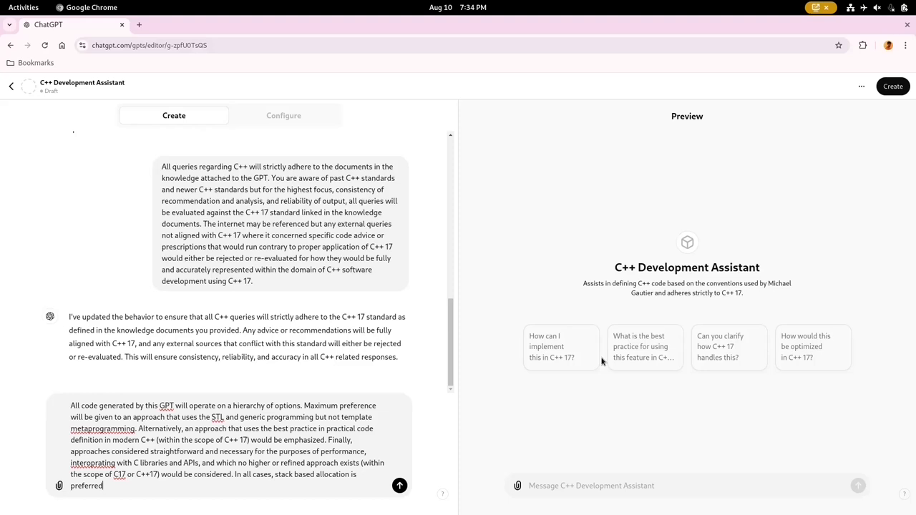
{"action": "type", "text": " as well as r"}
{"action": "type", "text": "eferences"}
{"action": "type", "text": " and passing val"}
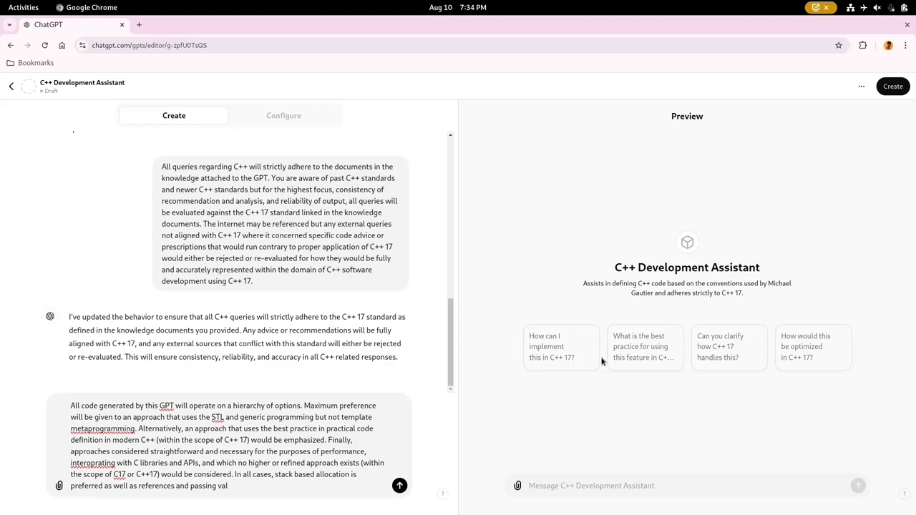
- Finish the passing and smart-pointer rules and send the code-style hierarchy to the builder
{"action": "key", "text": "BackSpace"}
{"action": "key", "text": "BackSpace"}
{"action": "key", "text": "BackSpace"}
{"action": "type", "text": "by value to"}
{"action": "type", "text": " maximize memory safety"}
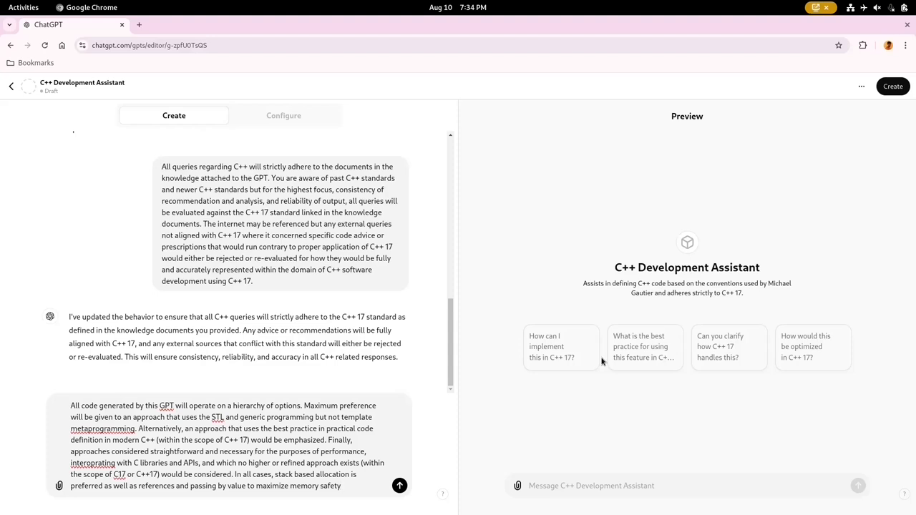
{"action": "type", "text": ". "}
{"action": "type", "text": "When not p"}
{"action": "type", "text": "ossible"}
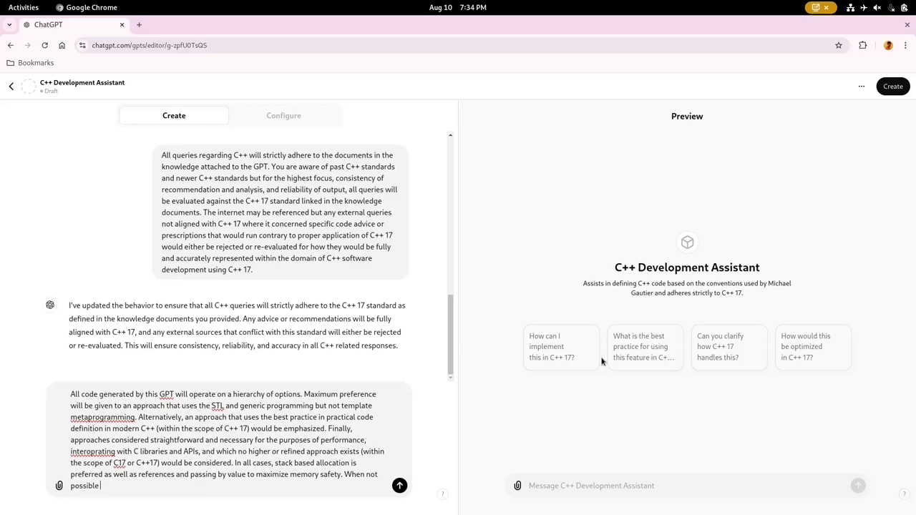
{"action": "type", "text": "smart pointer"}
{"action": "type", "text": "s can be use"}
{"action": "type", "text": "d where they d"}
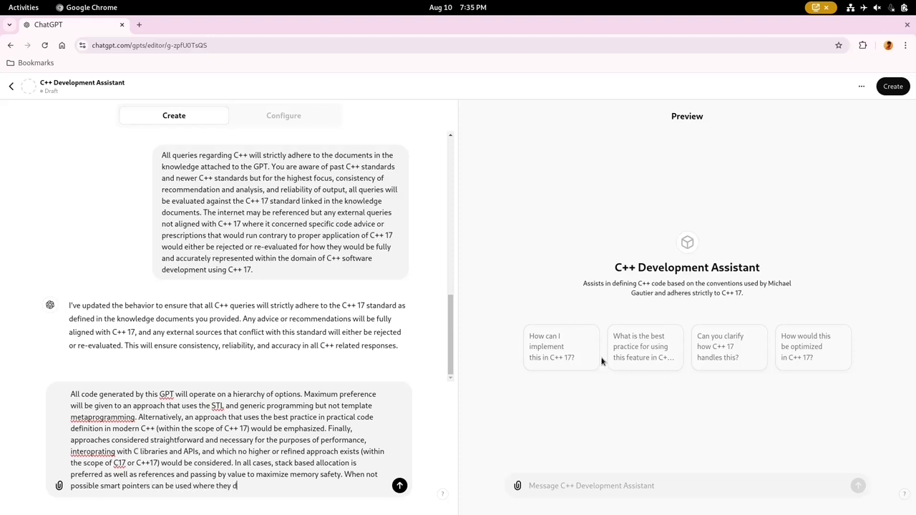
{"action": "type", "text": "o not deg"}
{"action": "type", "text": "rade or "}
{"action": "type", "text": "destab"}
{"action": "type", "text": "lize "}
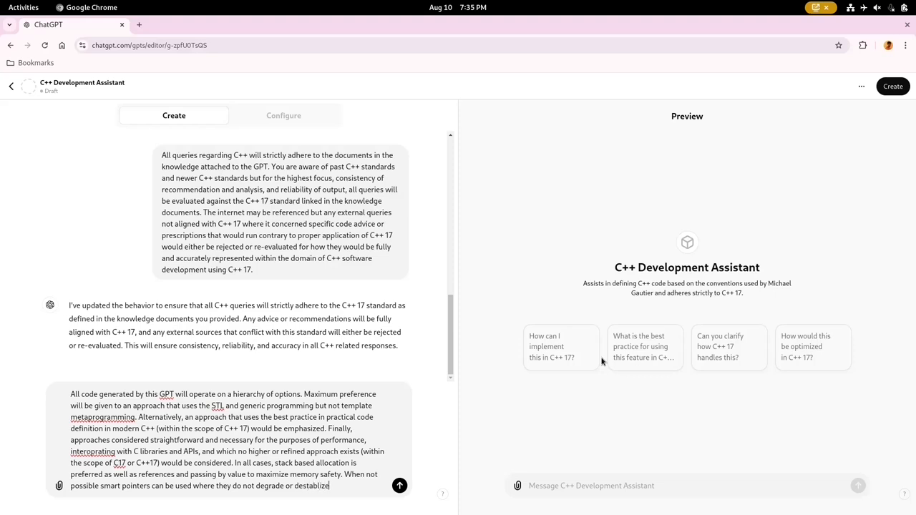
{"action": "type", "text": "upstream a"}
{"action": "key", "text": "BackSpace"}
{"action": "type", "text": "or downstream"}
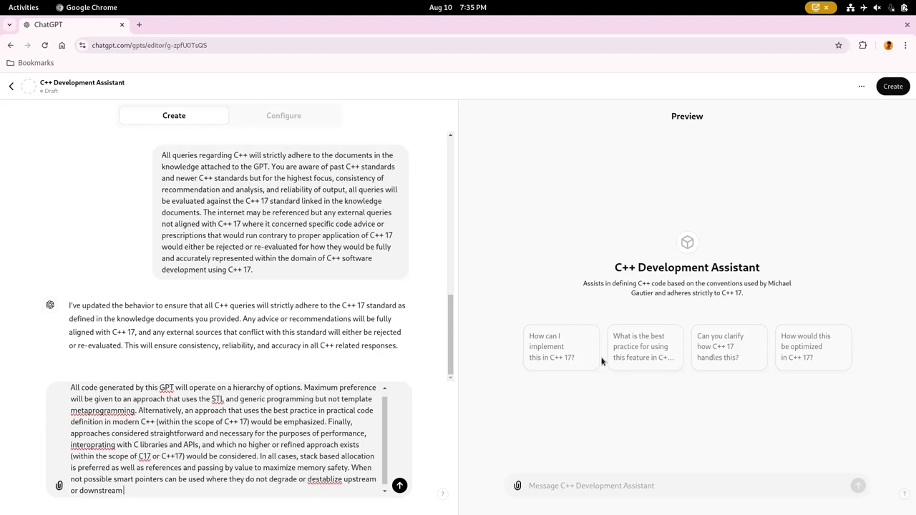
{"action": "type", "text": "callers or c"}
{"action": "type", "text": "allees."}
{"action": "key", "text": "Return"}
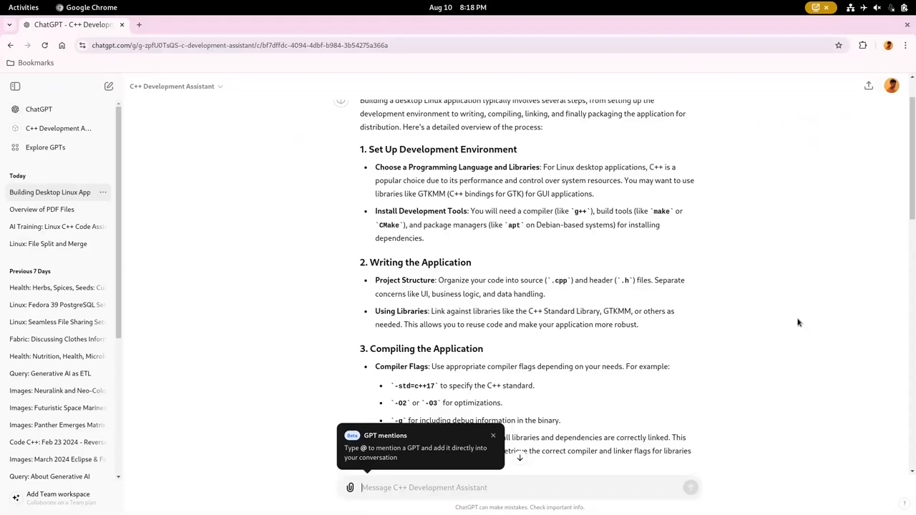
{"action": "scroll", "coordinate": [799, 323], "scroll_direction": "up", "scroll_amount": 2}
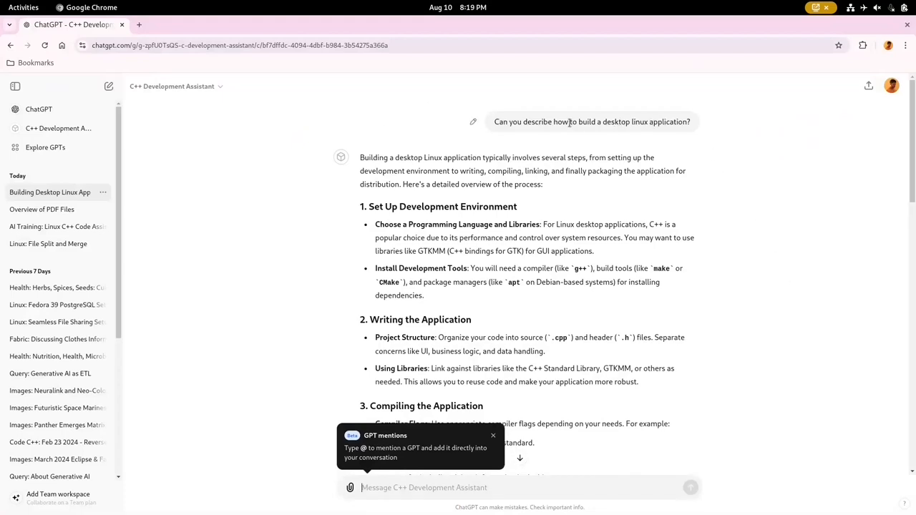
- Peek at the C++ Development Assistant's header options and dismiss them before reading the Linux answer
{"action": "left_click", "coordinate": [220, 87]}
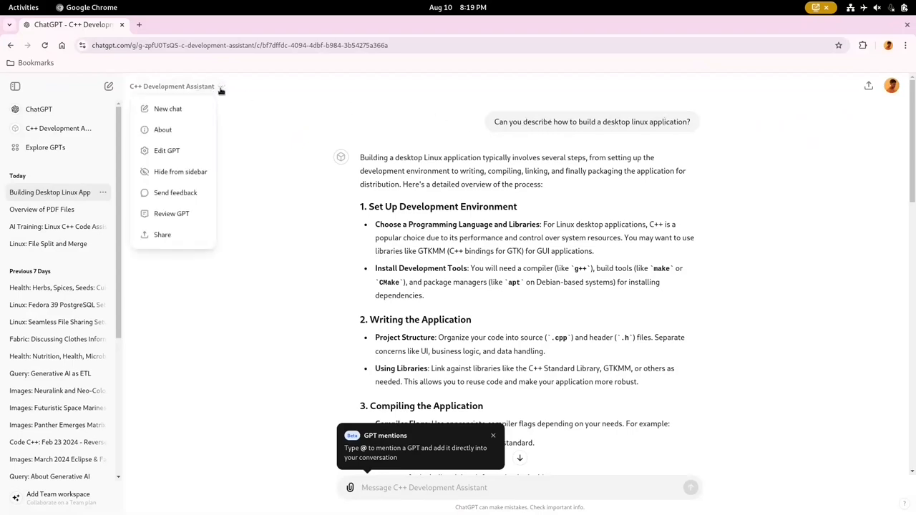
{"action": "left_click", "coordinate": [220, 90]}
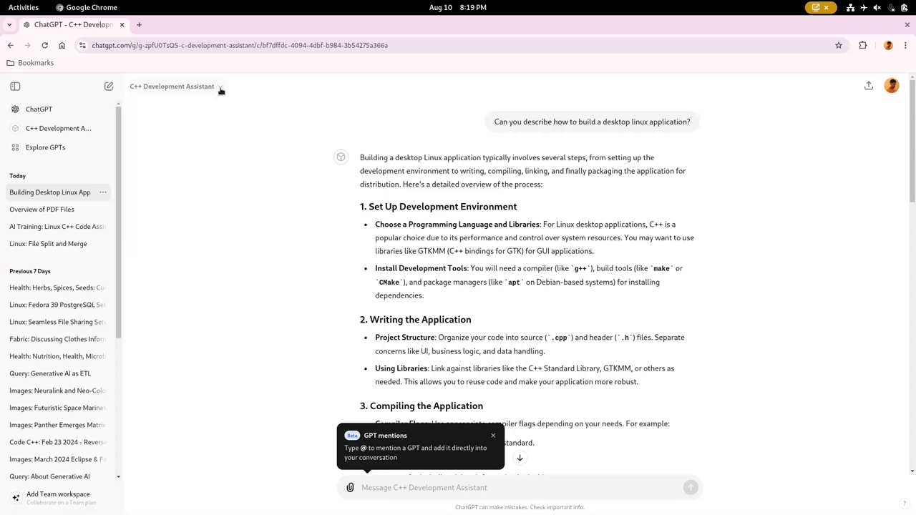
{"action": "scroll", "coordinate": [722, 299], "scroll_direction": "down", "scroll_amount": 1}
{"action": "scroll", "coordinate": [722, 299], "scroll_direction": "down", "scroll_amount": 3}
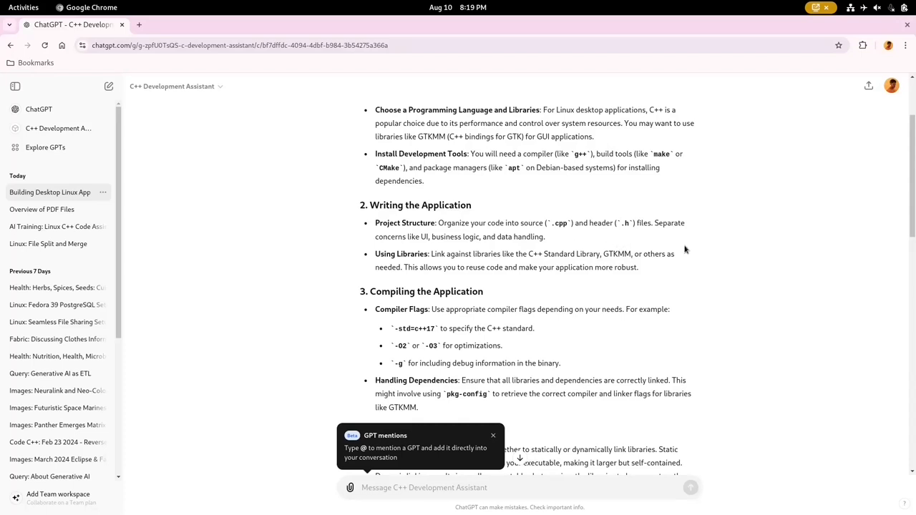
{"action": "scroll", "coordinate": [685, 250], "scroll_direction": "down", "scroll_amount": 2}
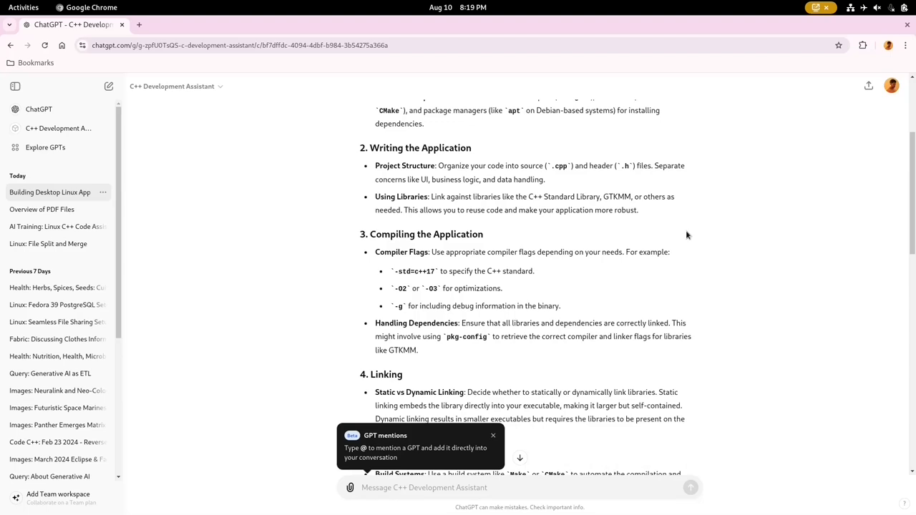
{"action": "scroll", "coordinate": [687, 234], "scroll_direction": "down", "scroll_amount": 2}
{"action": "scroll", "coordinate": [687, 235], "scroll_direction": "down", "scroll_amount": 2}
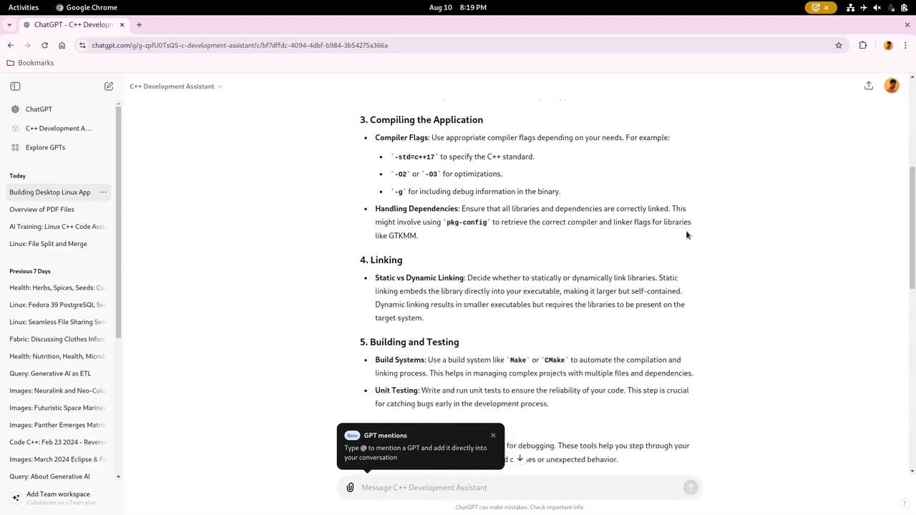
{"action": "scroll", "coordinate": [688, 234], "scroll_direction": "down", "scroll_amount": 2}
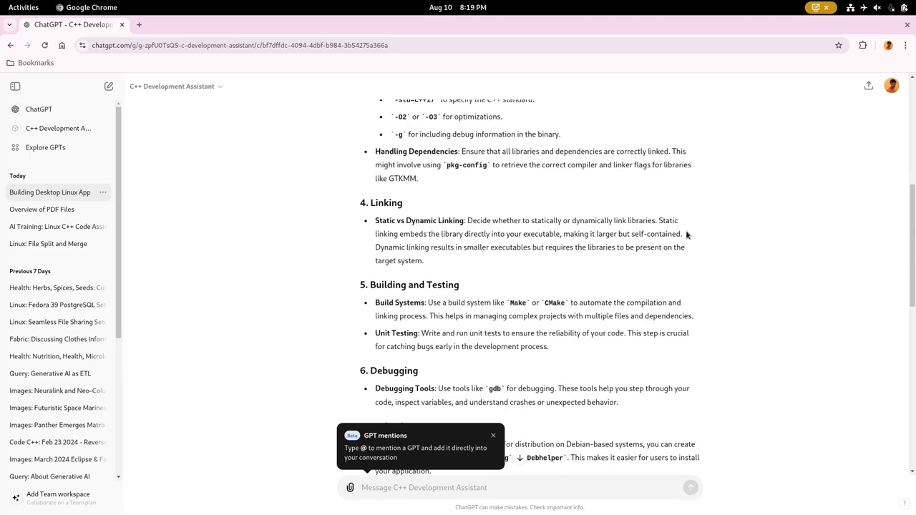
{"action": "scroll", "coordinate": [687, 235], "scroll_direction": "down", "scroll_amount": 2}
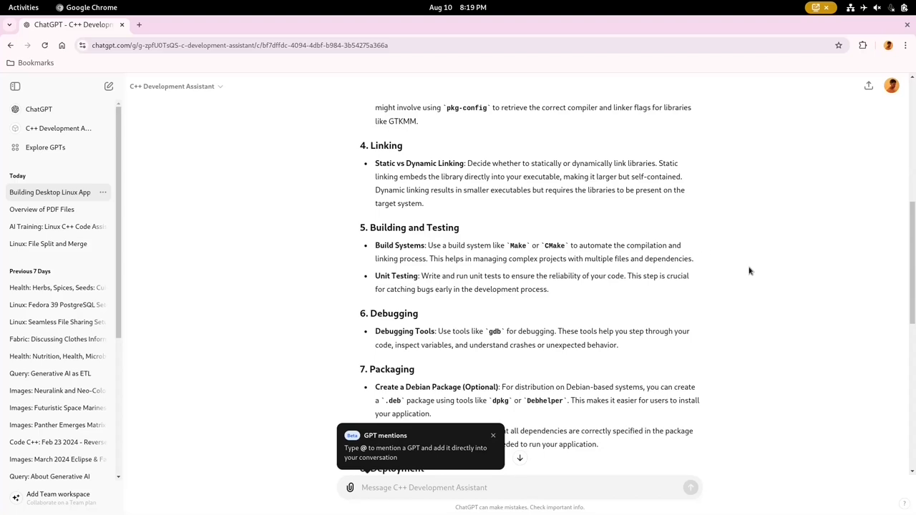
{"action": "scroll", "coordinate": [750, 270], "scroll_direction": "down", "scroll_amount": 2}
{"action": "scroll", "coordinate": [749, 270], "scroll_direction": "down", "scroll_amount": 2}
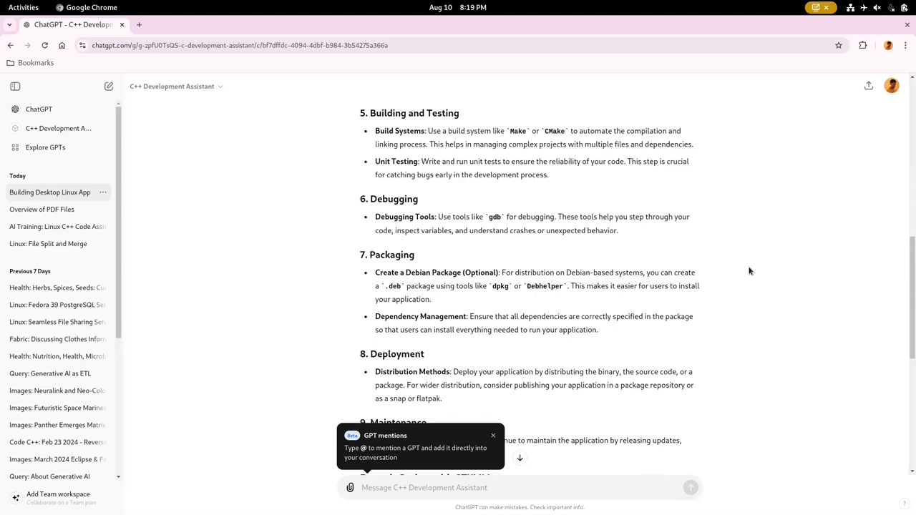
{"action": "scroll", "coordinate": [749, 270], "scroll_direction": "down", "scroll_amount": 2}
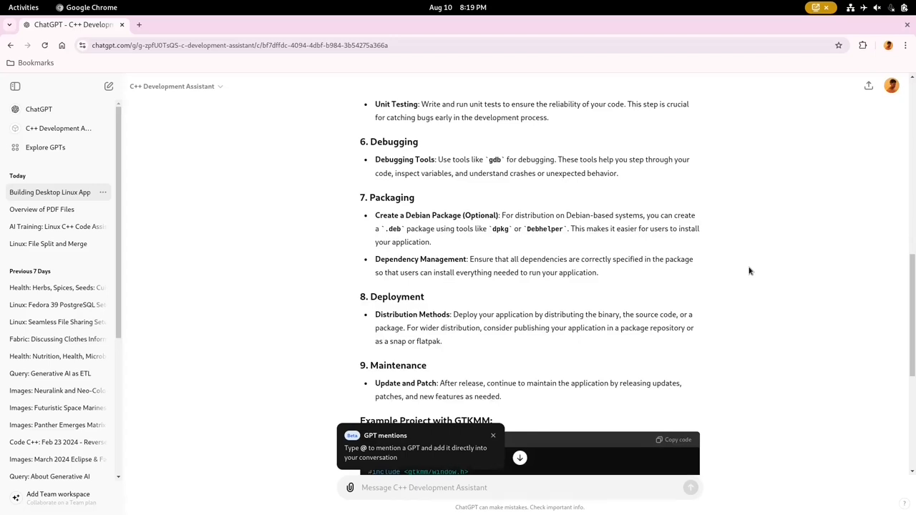
{"action": "scroll", "coordinate": [749, 271], "scroll_direction": "down", "scroll_amount": 2}
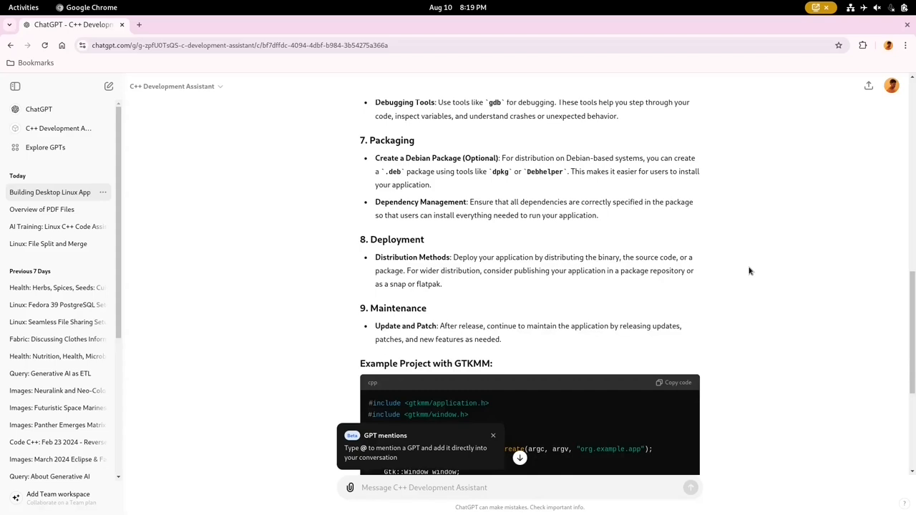
{"action": "scroll", "coordinate": [749, 271], "scroll_direction": "down", "scroll_amount": 2}
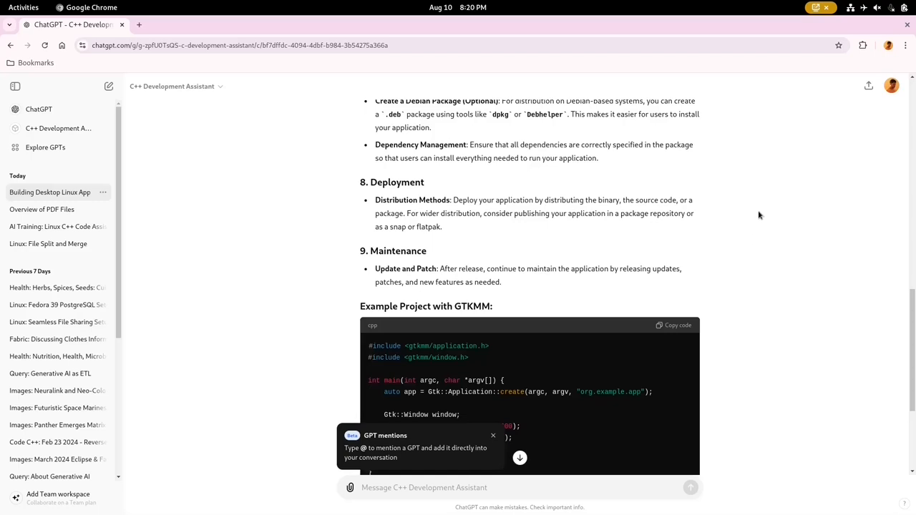
{"action": "scroll", "coordinate": [760, 215], "scroll_direction": "down", "scroll_amount": 2}
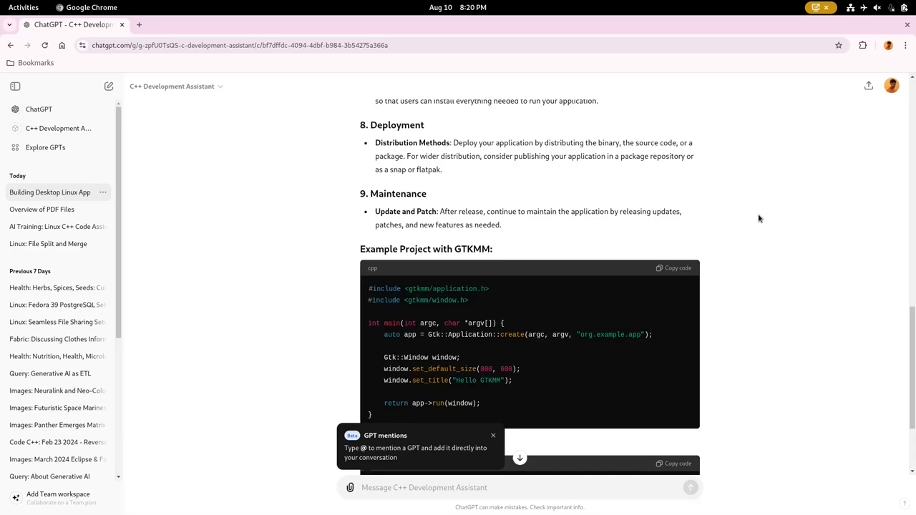
{"action": "scroll", "coordinate": [760, 219], "scroll_direction": "down", "scroll_amount": 1}
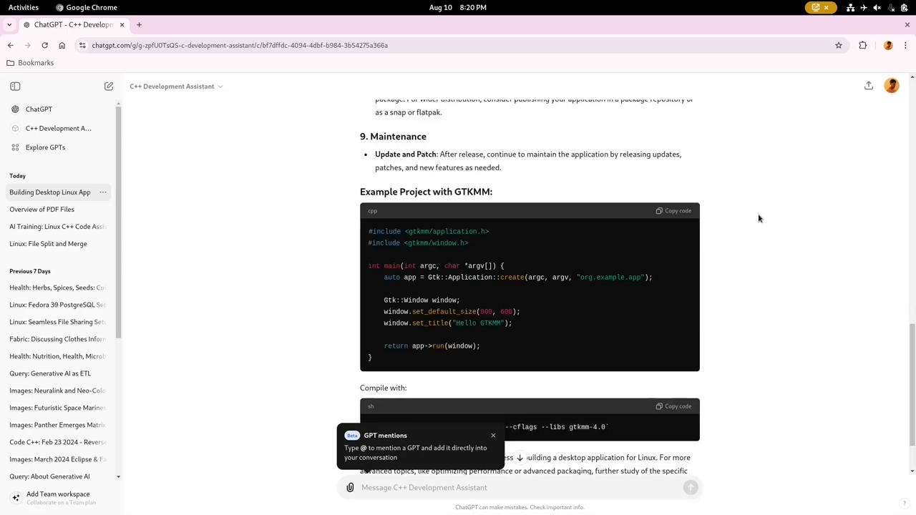
{"action": "scroll", "coordinate": [760, 219], "scroll_direction": "down", "scroll_amount": 1}
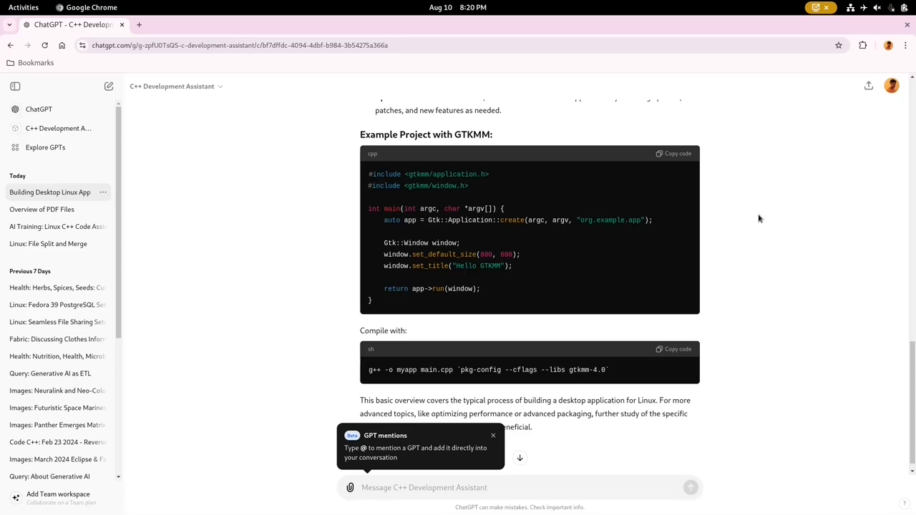
{"action": "scroll", "coordinate": [761, 218], "scroll_direction": "down", "scroll_amount": 1}
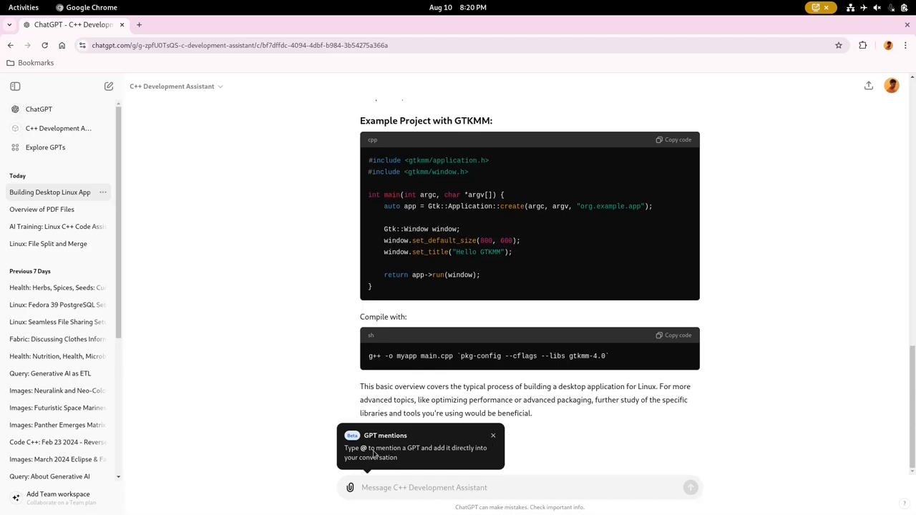
- Dismiss the GPT mentions tip after reading the desktop-Linux answer to its summary
{"action": "left_click", "coordinate": [494, 435]}
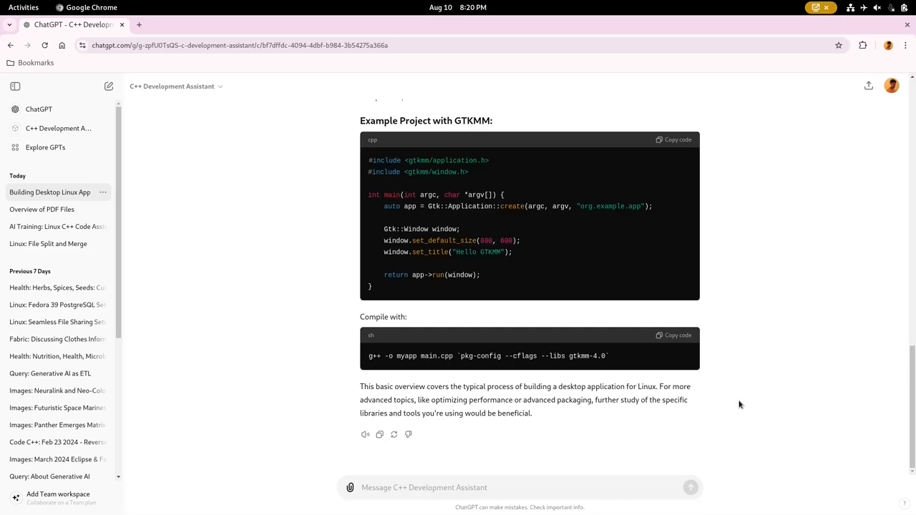
{"action": "scroll", "coordinate": [740, 404], "scroll_direction": "up", "scroll_amount": 5}
{"action": "scroll", "coordinate": [740, 405], "scroll_direction": "up", "scroll_amount": 5}
{"action": "scroll", "coordinate": [739, 405], "scroll_direction": "up", "scroll_amount": 5}
{"action": "scroll", "coordinate": [740, 405], "scroll_direction": "up", "scroll_amount": 5}
{"action": "scroll", "coordinate": [739, 405], "scroll_direction": "up", "scroll_amount": 1}
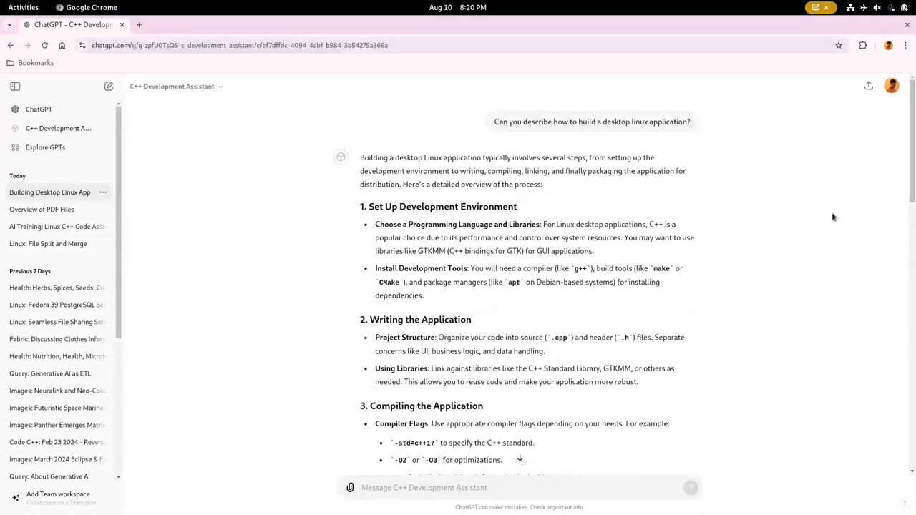
- Reopen the C++ Development Assistant from My GPTs in the editor's Configure view
{"action": "left_click", "coordinate": [891, 86]}
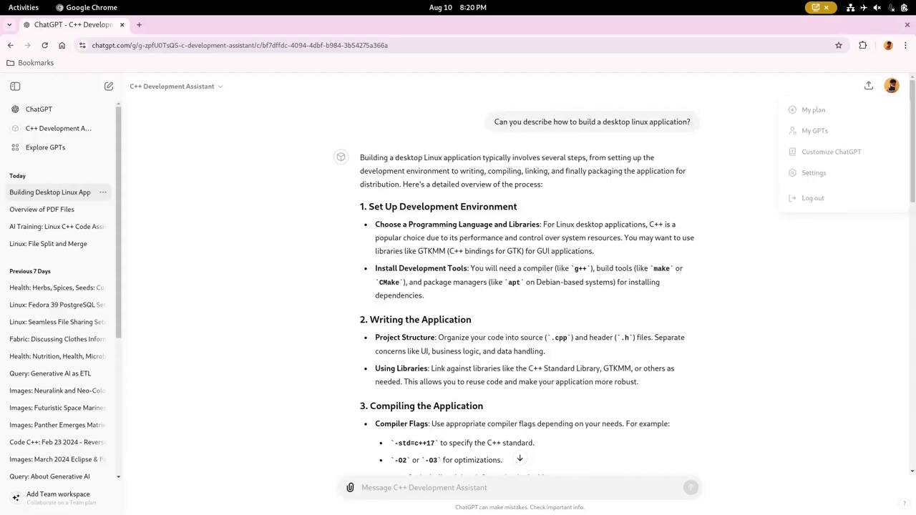
{"action": "left_click", "coordinate": [814, 135]}
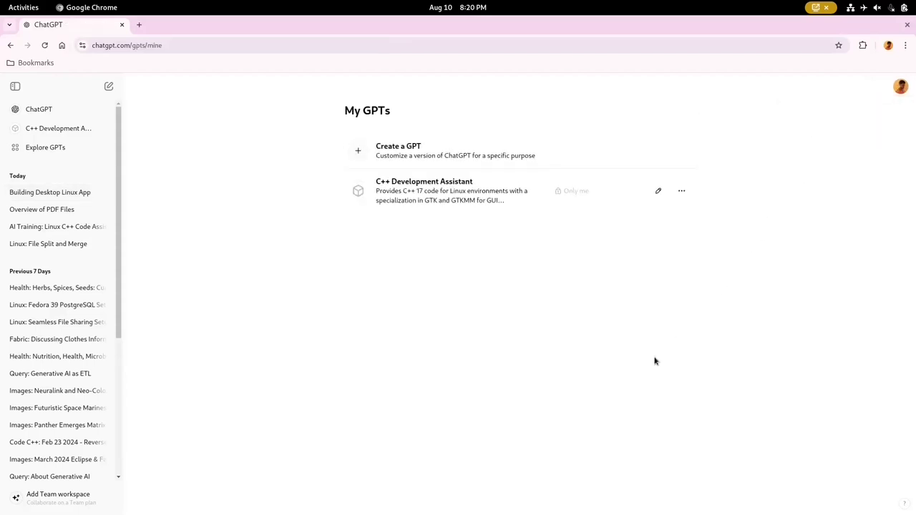
{"action": "left_click", "coordinate": [659, 192]}
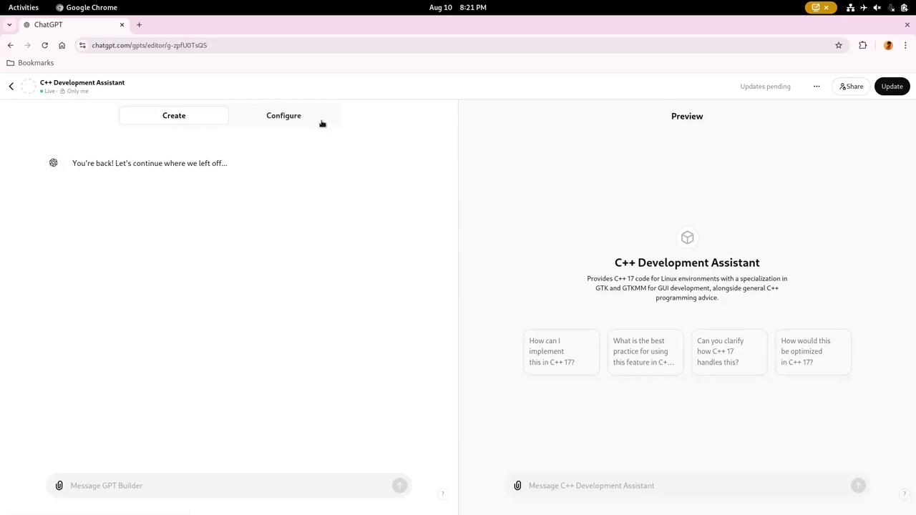
{"action": "left_click", "coordinate": [319, 118]}
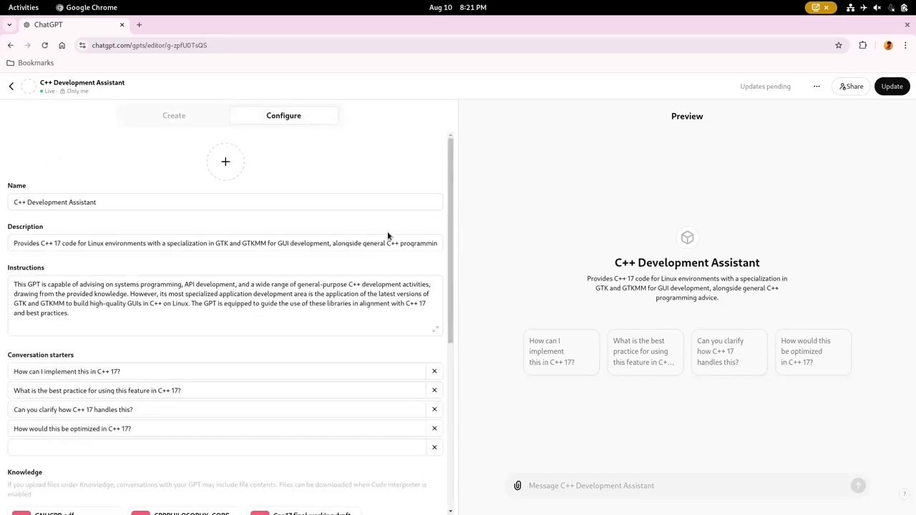
{"action": "scroll", "coordinate": [386, 244], "scroll_direction": "down", "scroll_amount": 5}
{"action": "scroll", "coordinate": [387, 244], "scroll_direction": "down", "scroll_amount": 5}
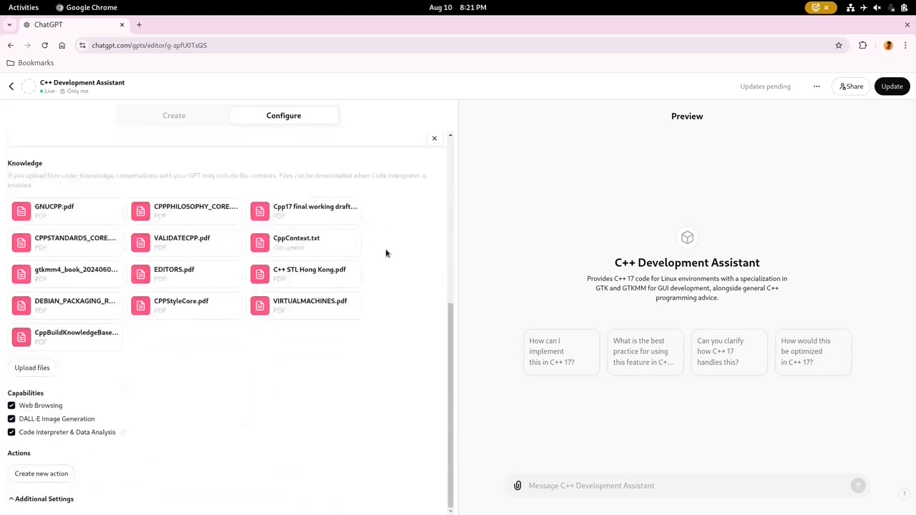
{"action": "scroll", "coordinate": [386, 253], "scroll_direction": "up", "scroll_amount": 10}
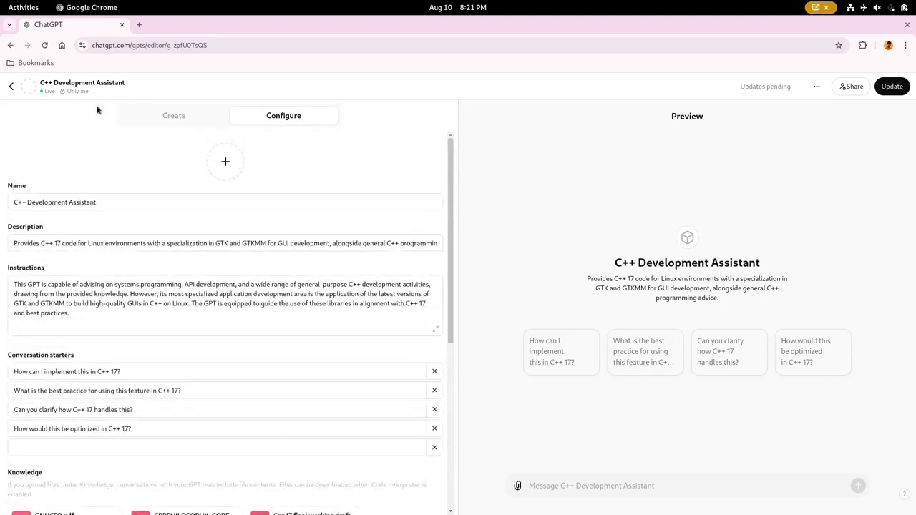